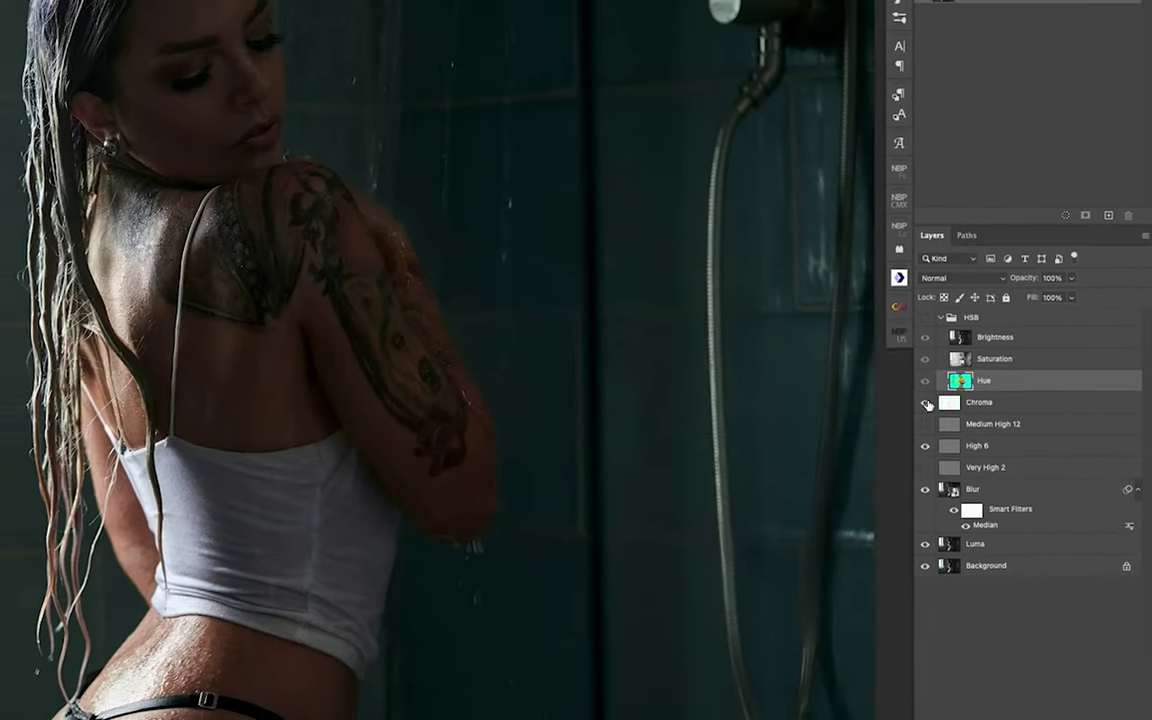
Show only the Background layer, hiding every other layer in the document
left_click(861, 596, "alt")
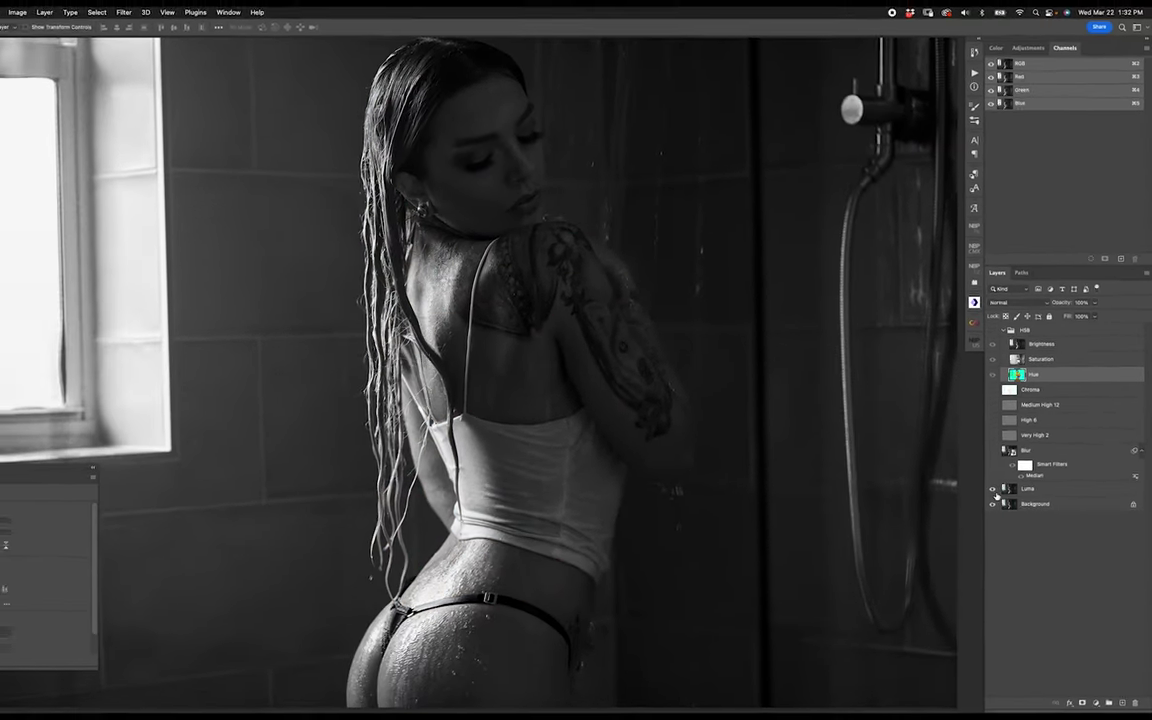
left_click(993, 502, "alt")
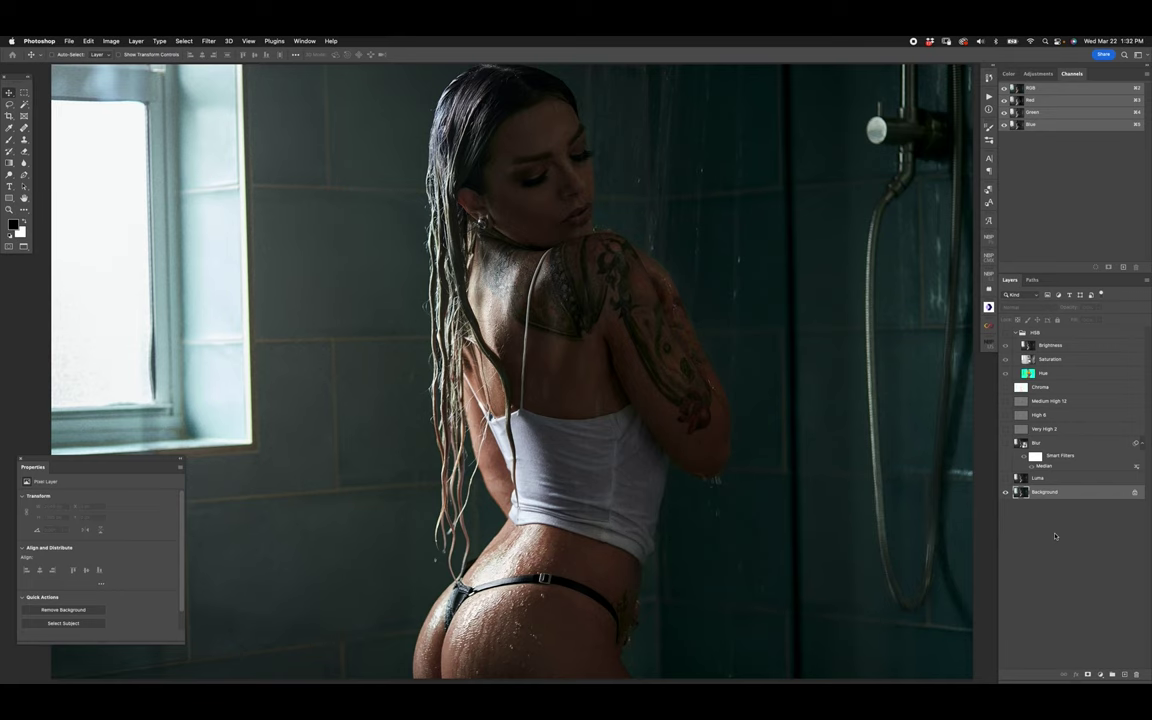
Inspect the original photo at 100% across the wall tiles, hair, face, top and hips, and return to the full view
key("super+1")
key("space")
left_click_drag(532, 285, 584, 394)
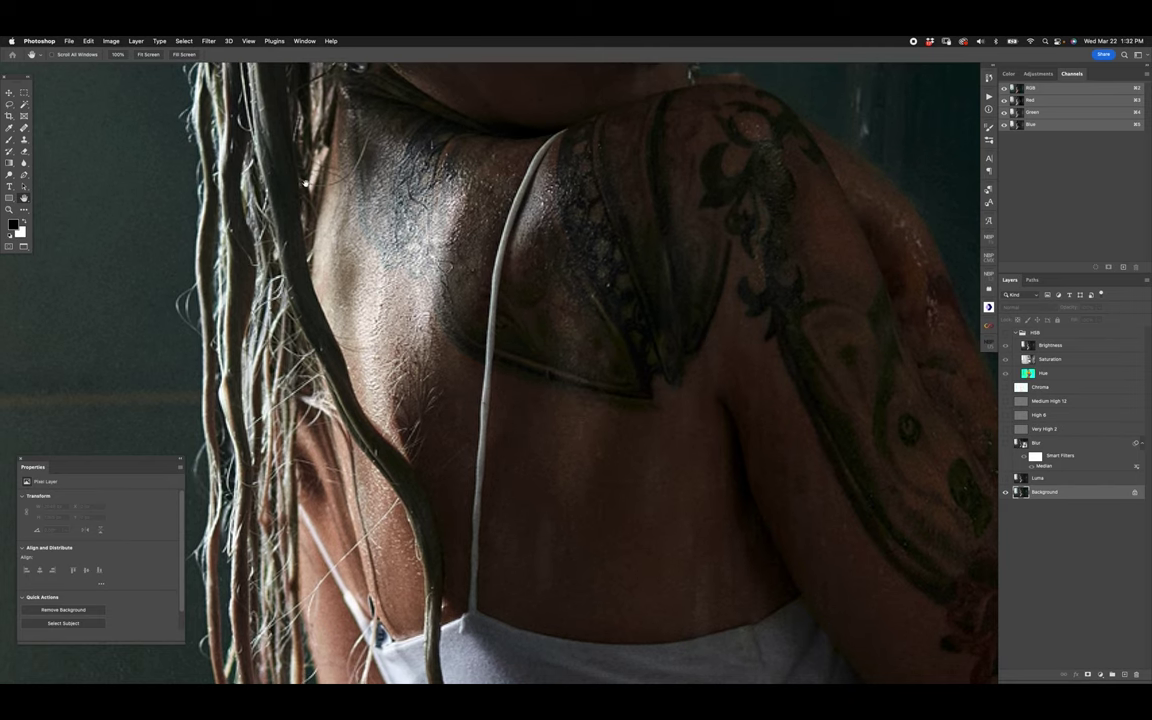
left_click_drag(171, 274, 604, 231)
left_click(607, 293)
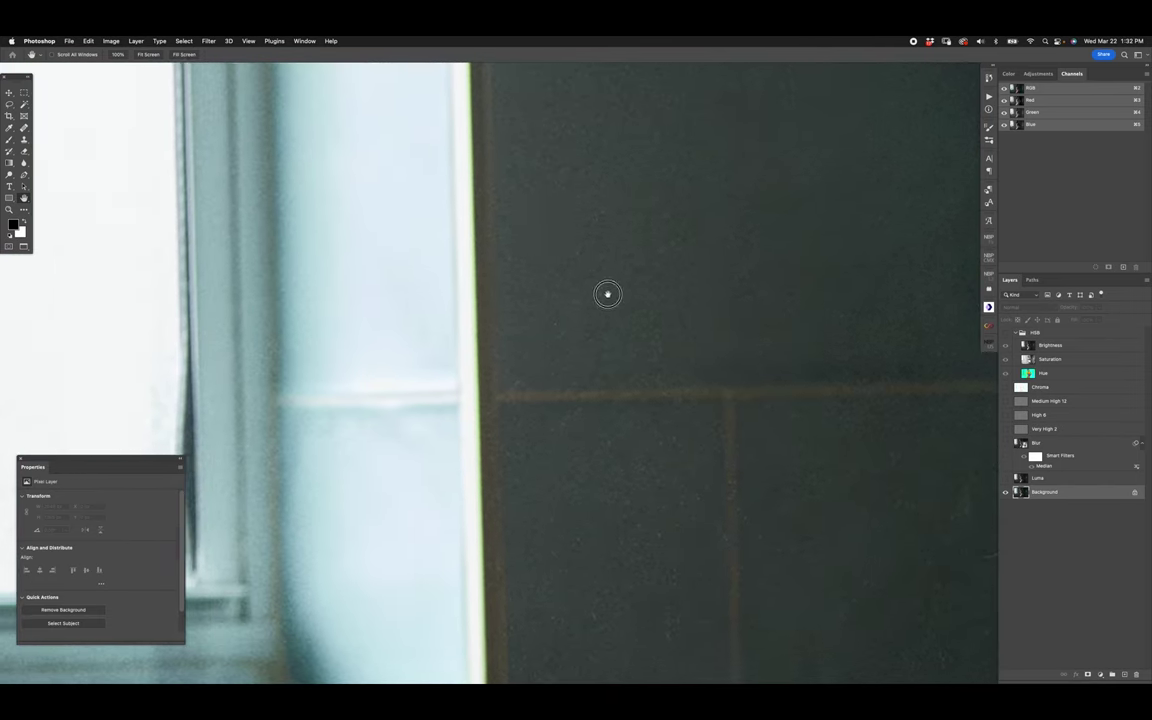
left_click_drag(815, 347, 649, 358)
left_click_drag(901, 388, 620, 235)
left_click_drag(833, 329, 825, 419)
left_click_drag(580, 470, 622, 498)
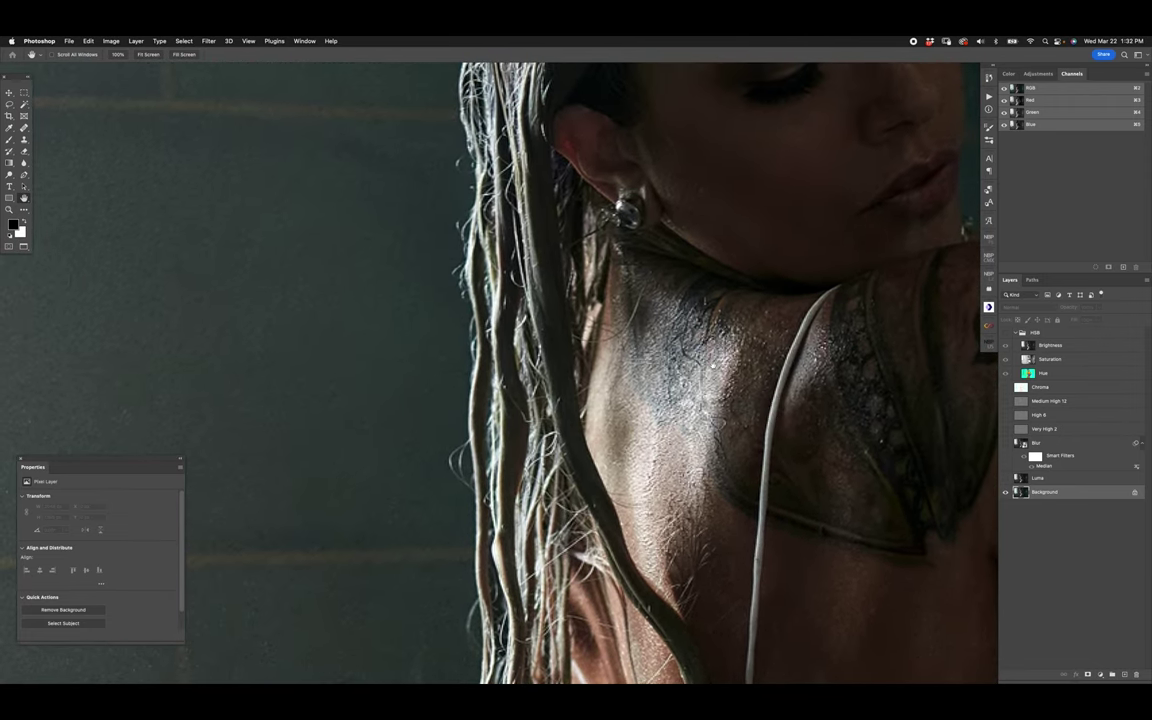
left_click_drag(882, 481, 718, 565)
left_click_drag(672, 283, 645, 373)
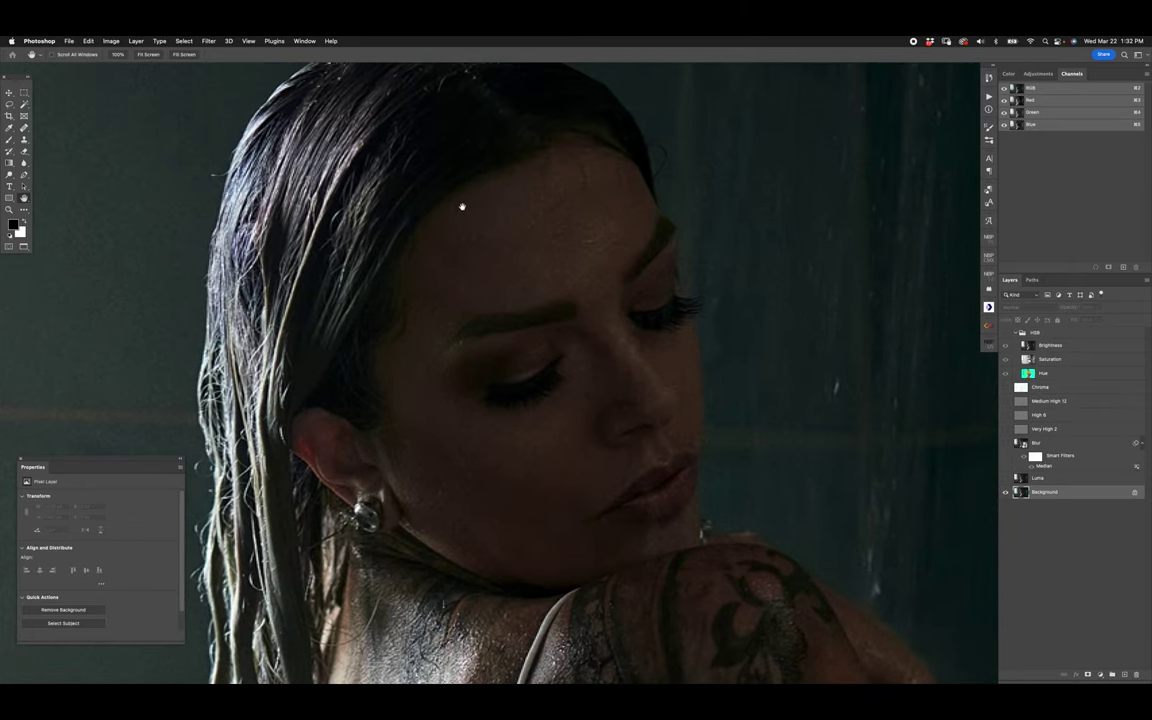
left_click_drag(661, 612, 632, 295)
scroll(631, 294, "down", 10)
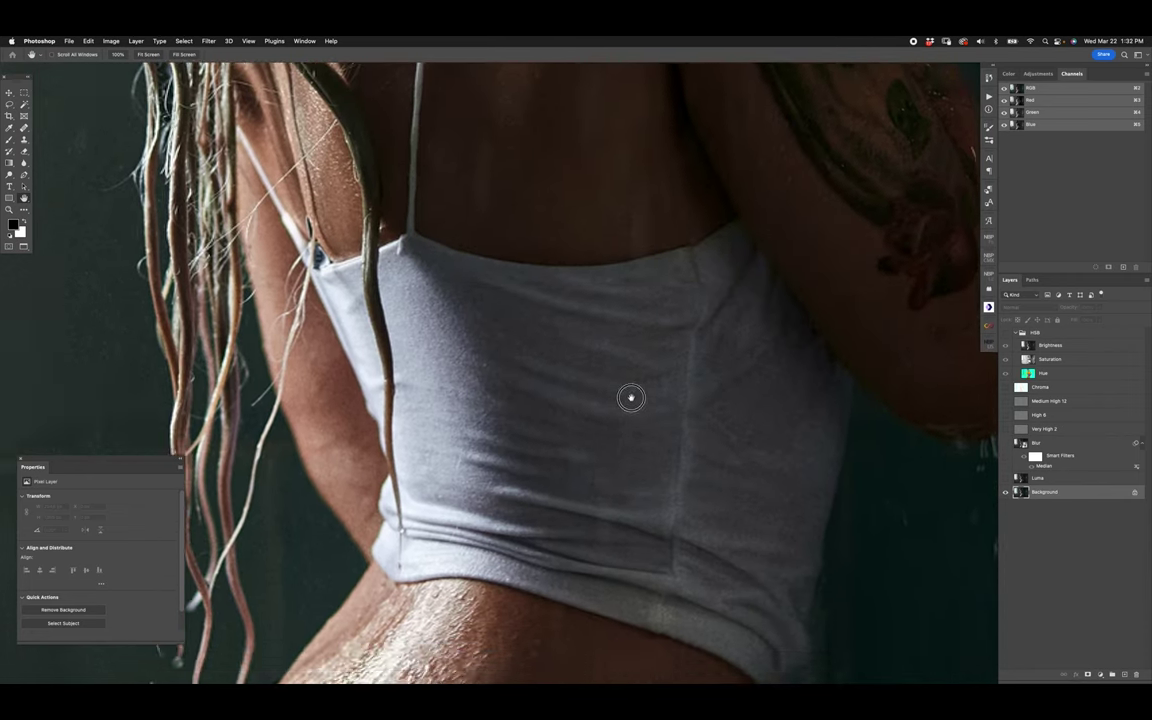
scroll(575, 470, "down", 3)
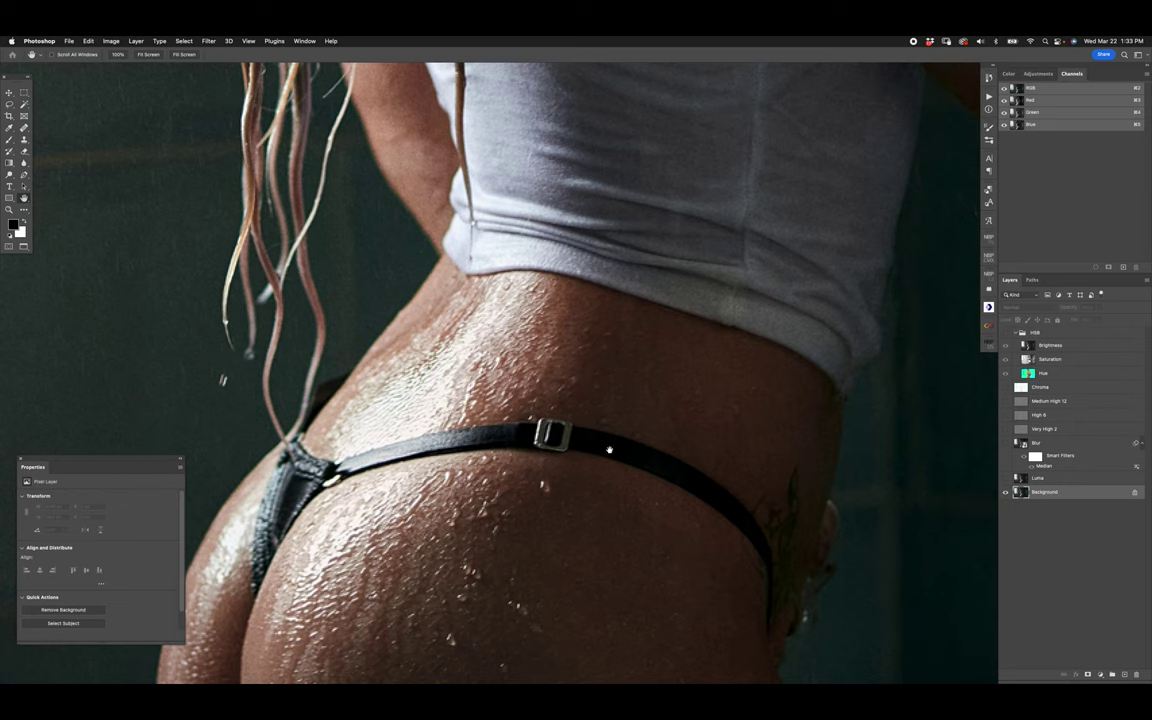
key("super+0")
left_click_drag(617, 334, 571, 342)
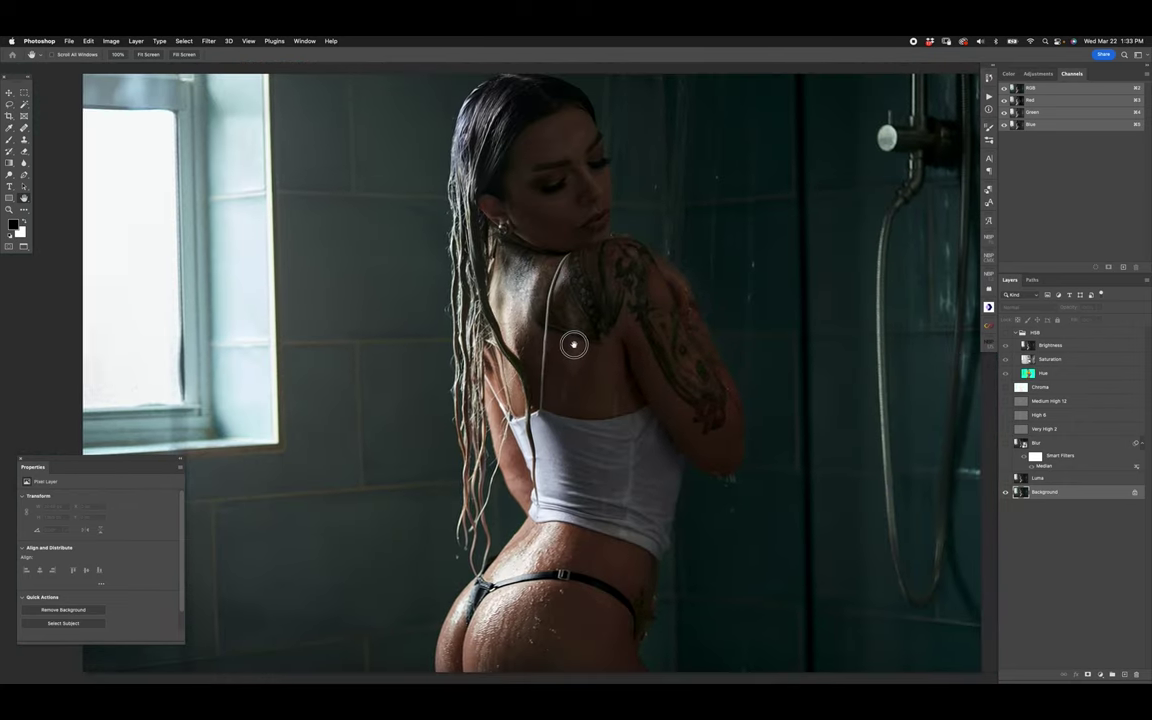
key("v")
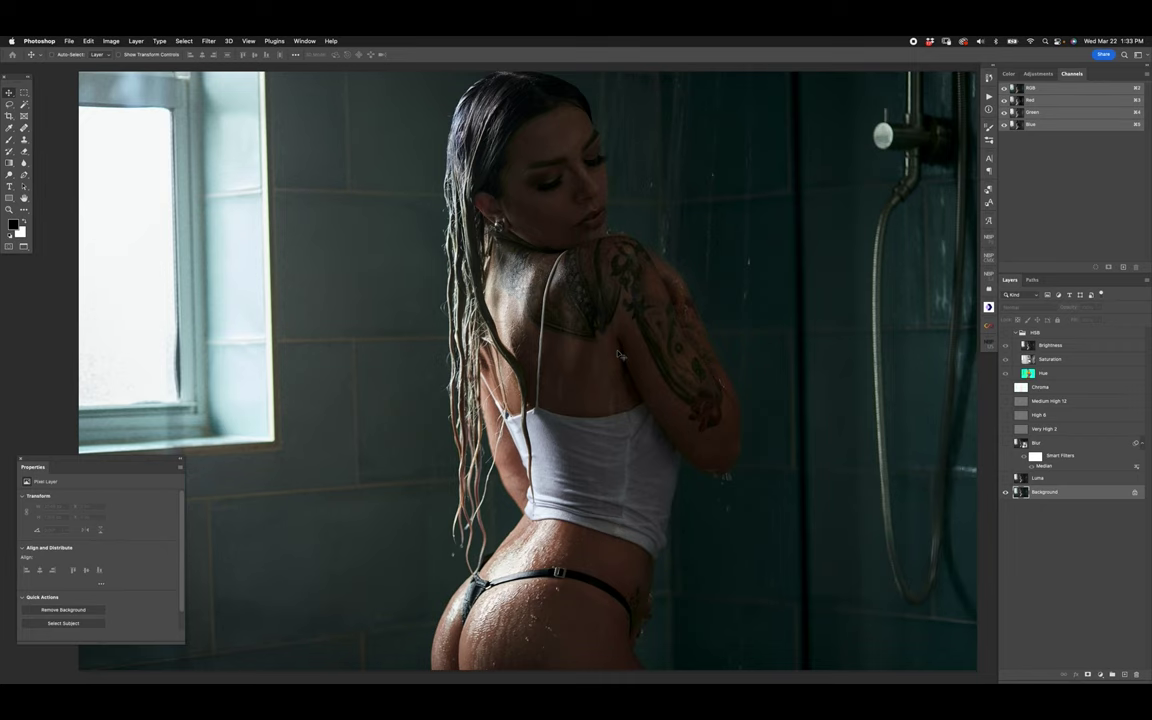
Make the Luma layer visible and select it, comparing the black-and-white version with the colour Background
left_click(1005, 478)
left_click(1040, 478)
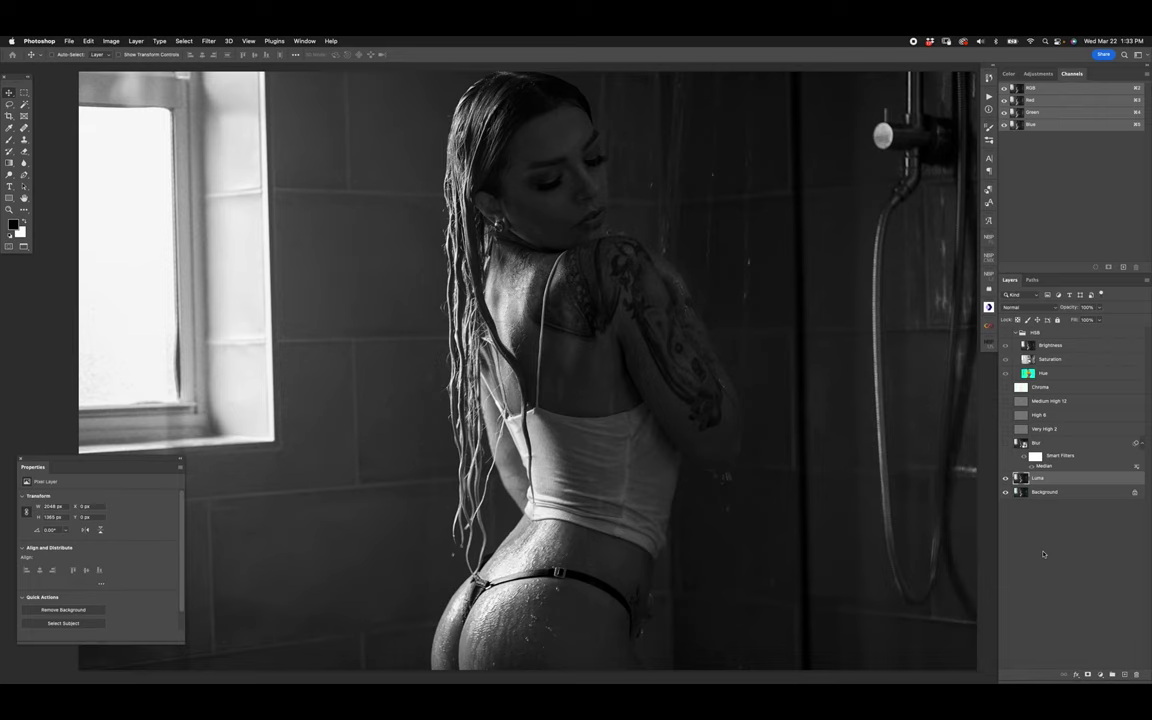
left_click(1006, 479)
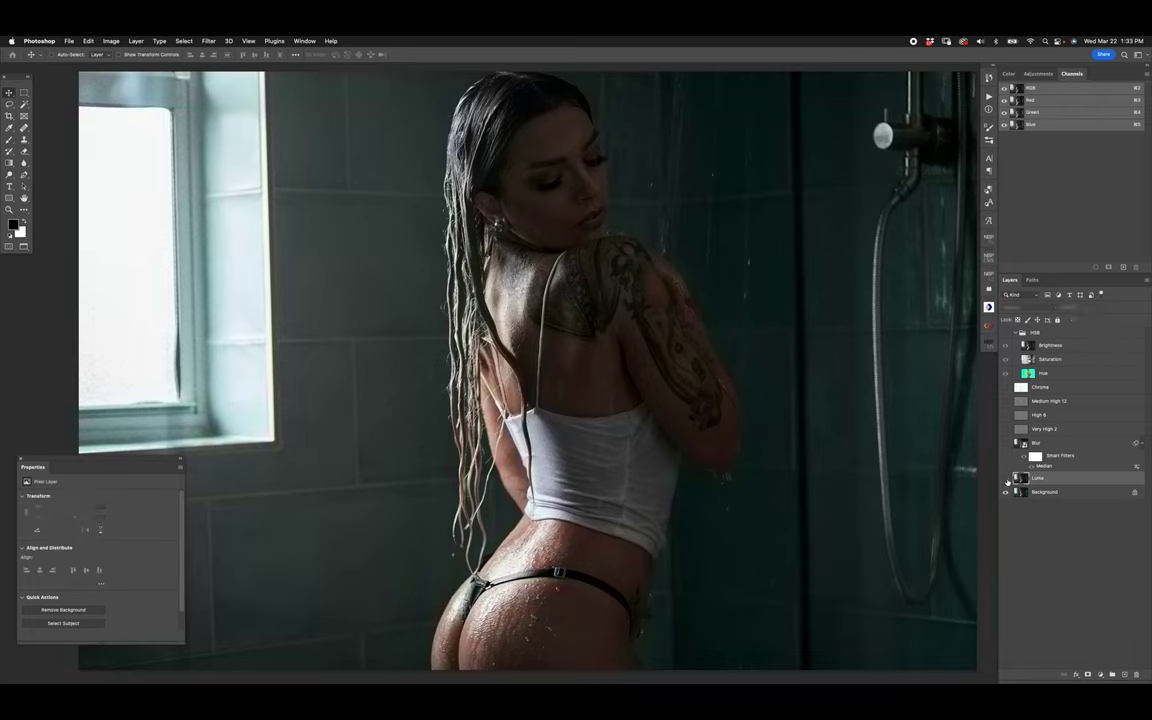
left_click(1006, 479)
left_click(1006, 479)
left_click(1006, 479)
left_click(1006, 479)
left_click(1006, 479)
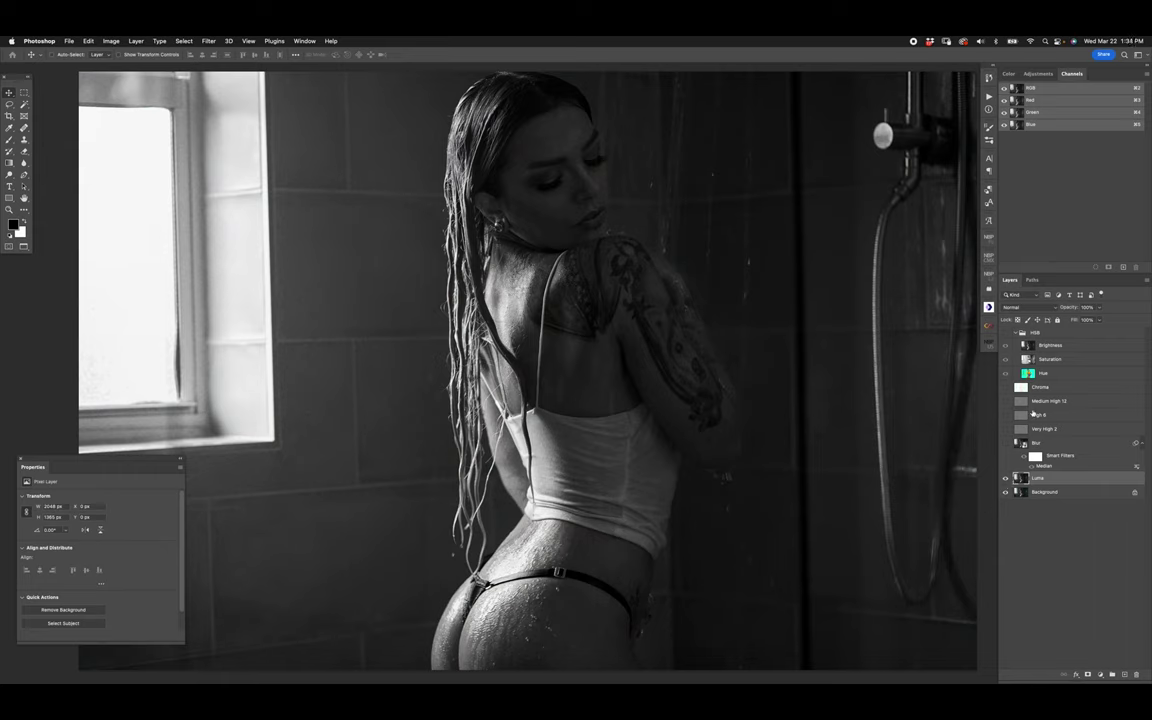
Select the Chroma layer, make it visible above Luma and check its blend mode
left_click(1020, 387)
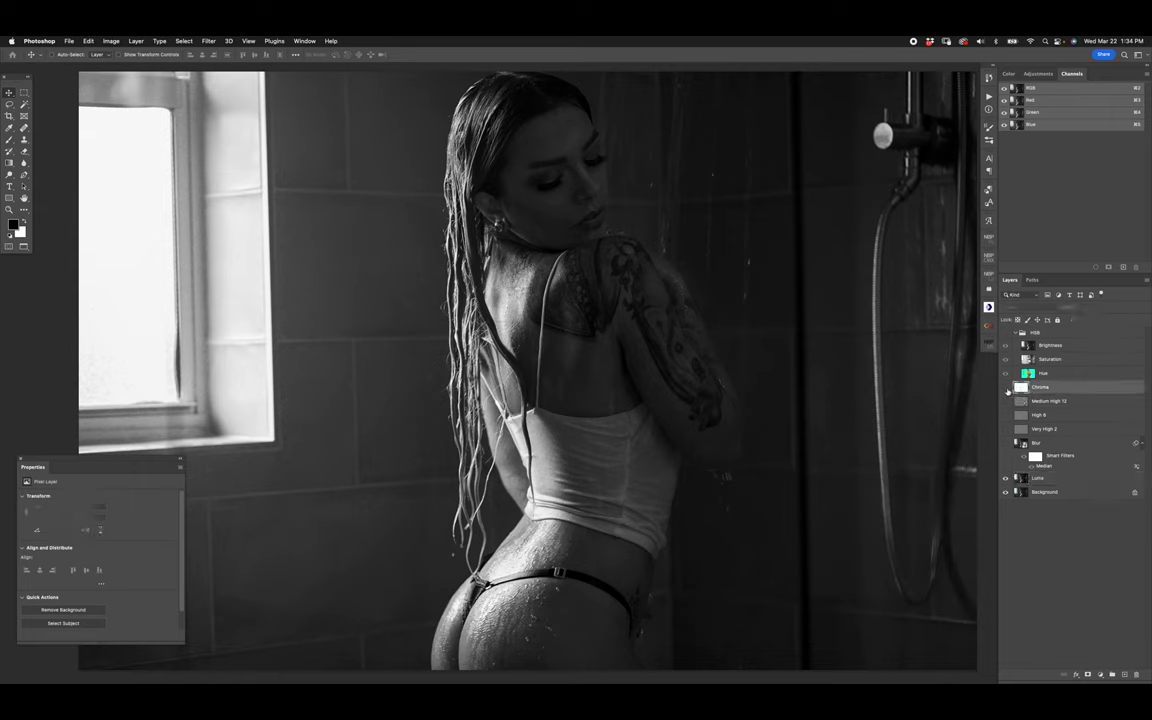
left_click(1006, 388)
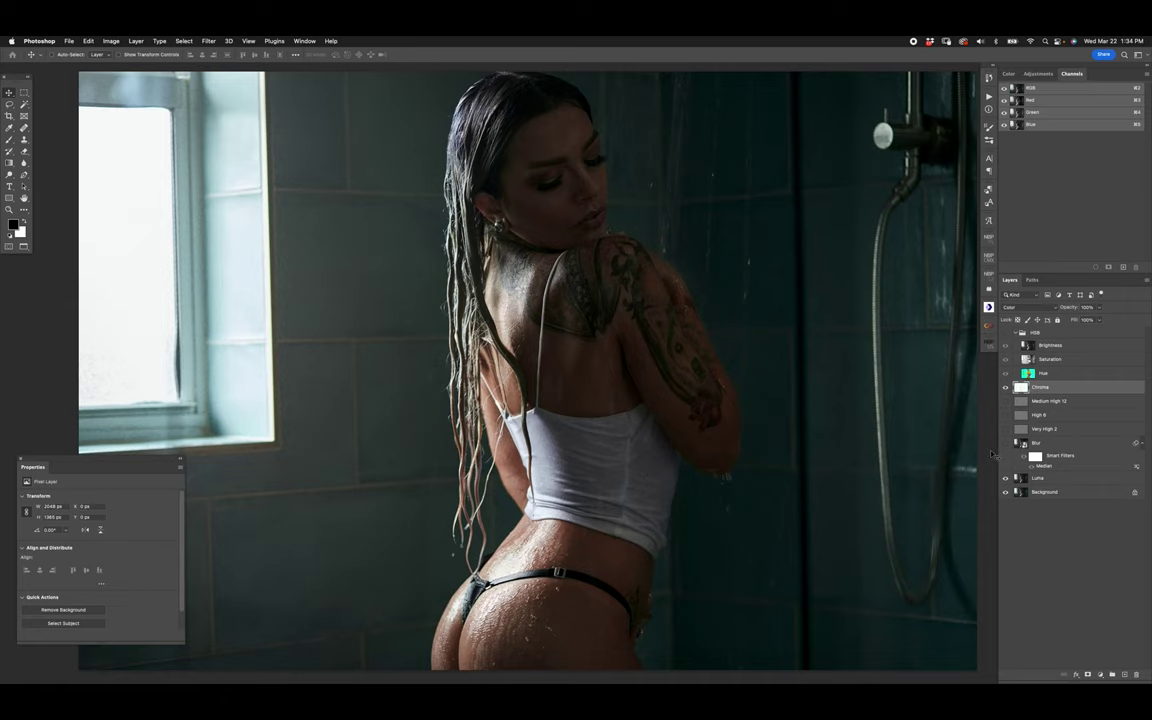
left_click(1022, 307)
left_click(1022, 307)
View the Chroma layer on its own, and compare the combined Luma and Chroma layers with the Background alone
key("super+i")
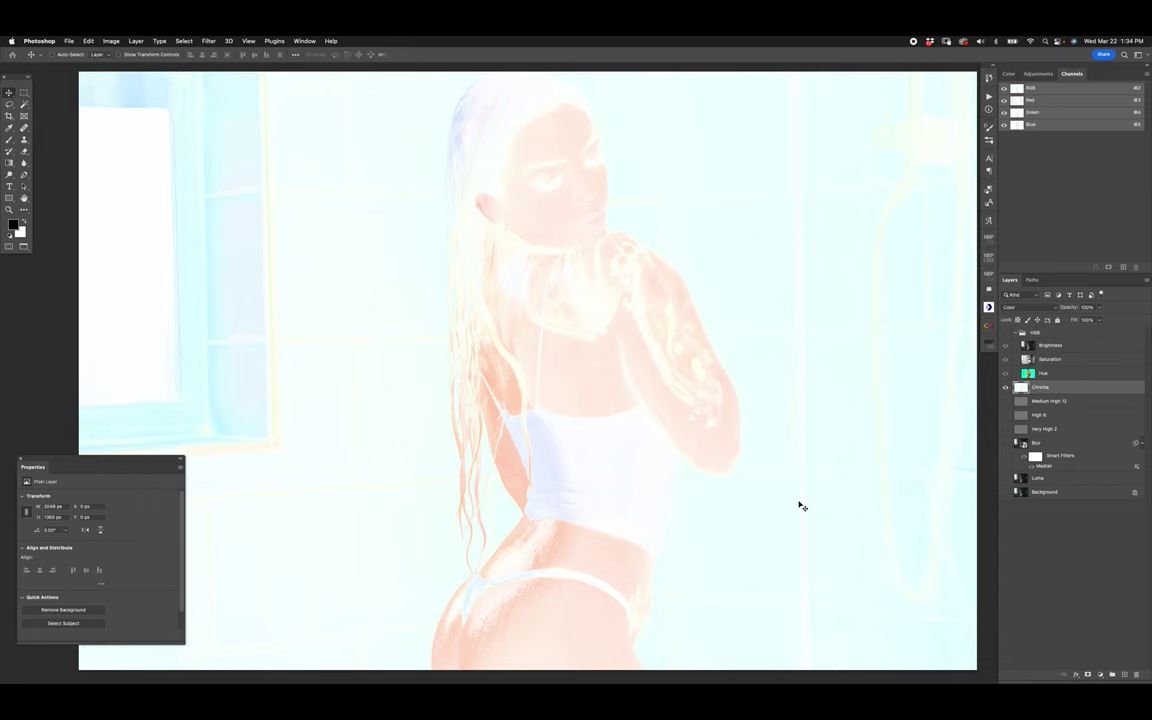
left_click(1005, 388, "alt")
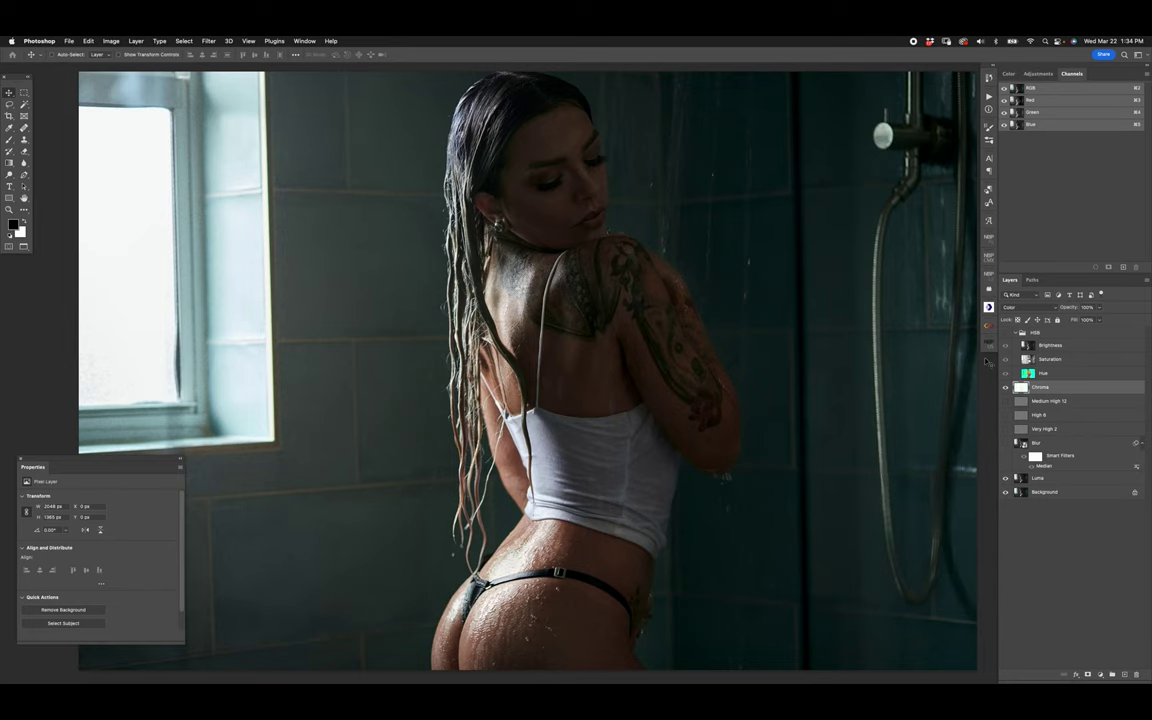
left_click(1030, 478)
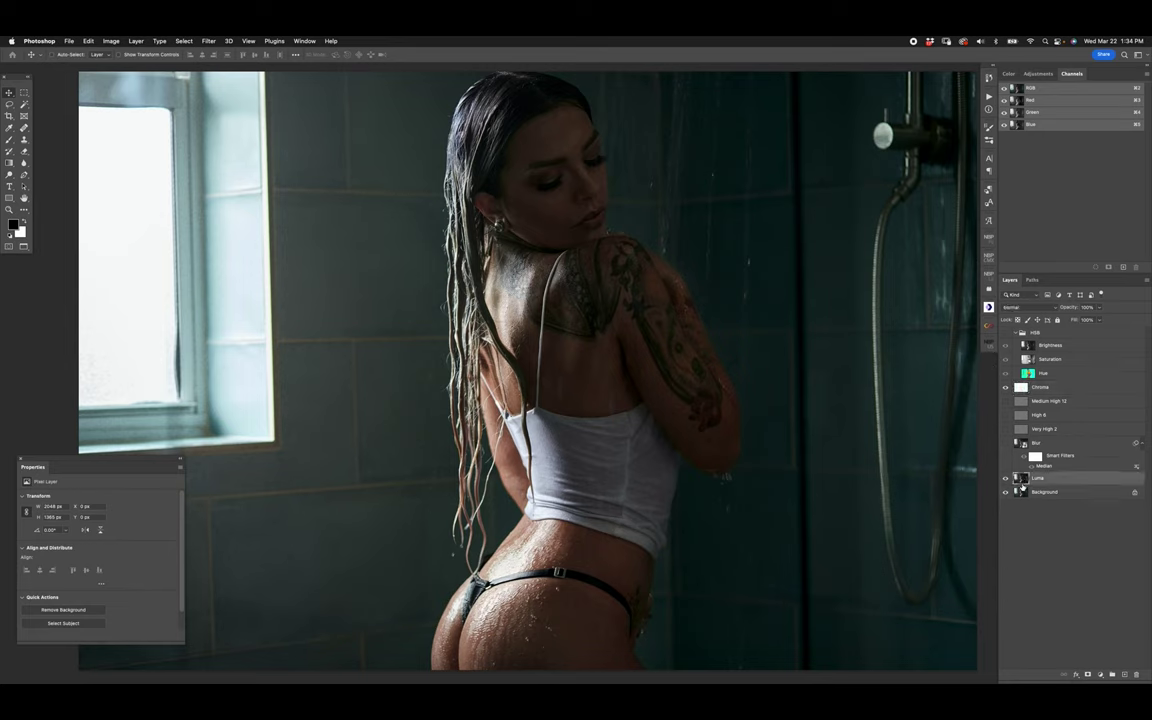
left_click(1006, 493, "alt")
left_click(1006, 493, "alt")
Adjust the brush size and paint skin colour sampled from the back over the forehead on the Chroma layer
left_click(1040, 387)
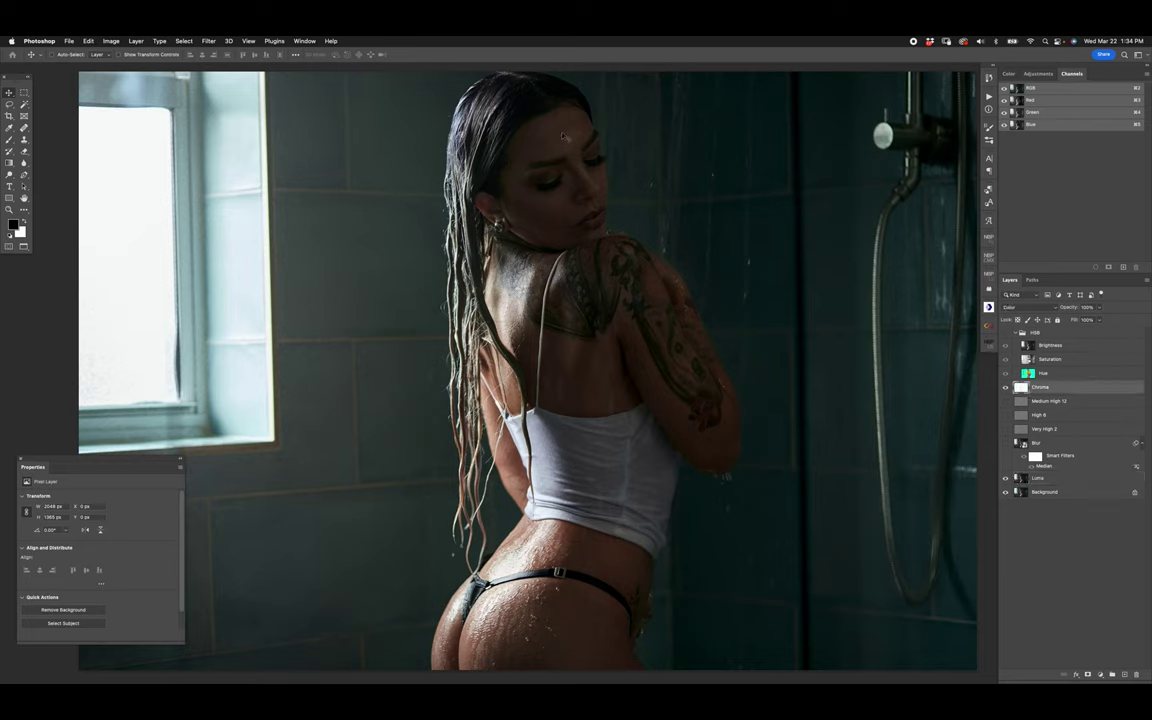
key("b")
key("bracketright")
key("bracketright")
key("bracketright")
key("bracketright")
key("bracketleft")
key("bracketleft")
key("bracketleft")
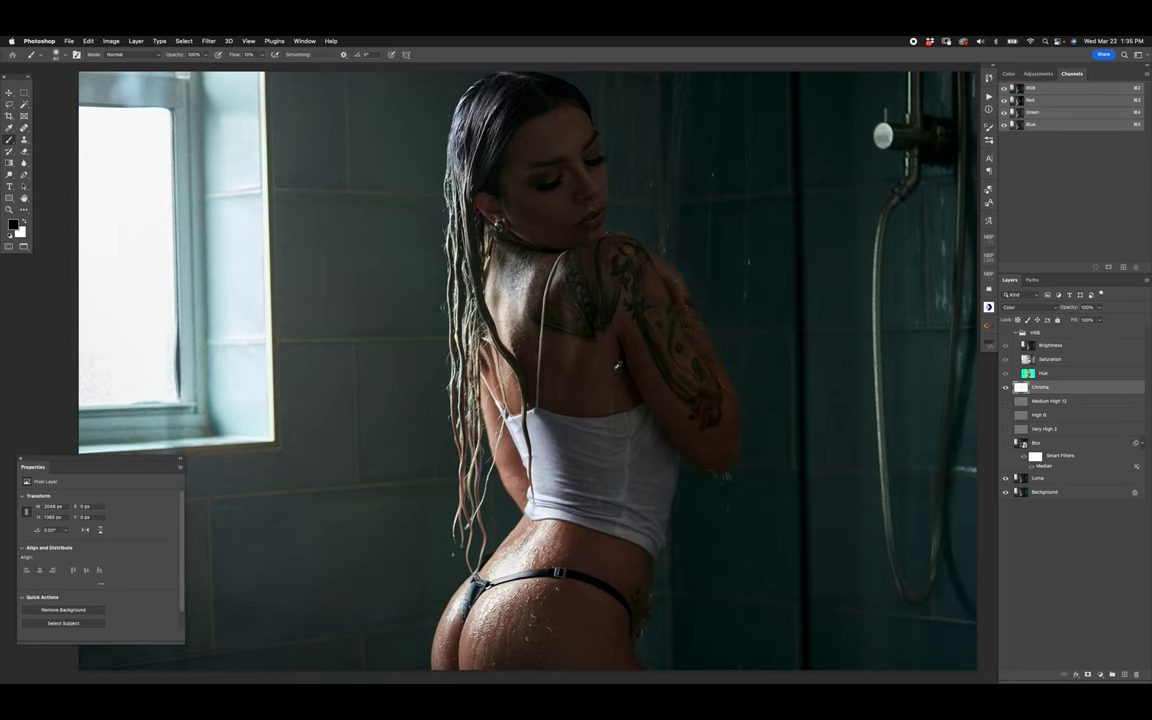
left_click(517, 400, "alt")
mouse_move(530, 146)
left_mouse_down()
mouse_move(572, 114)
mouse_move(561, 142)
mouse_move(583, 133)
mouse_move(525, 142)
mouse_move(517, 212)
mouse_move(525, 161)
mouse_move(579, 130)
mouse_move(543, 138)
left_mouse_up()
Sample the upper arm's skin colour, reduce its saturation to 29%, and paint it over the face and shoulder on the Chroma layer
left_click(650, 360, "alt")
left_click(13, 224)
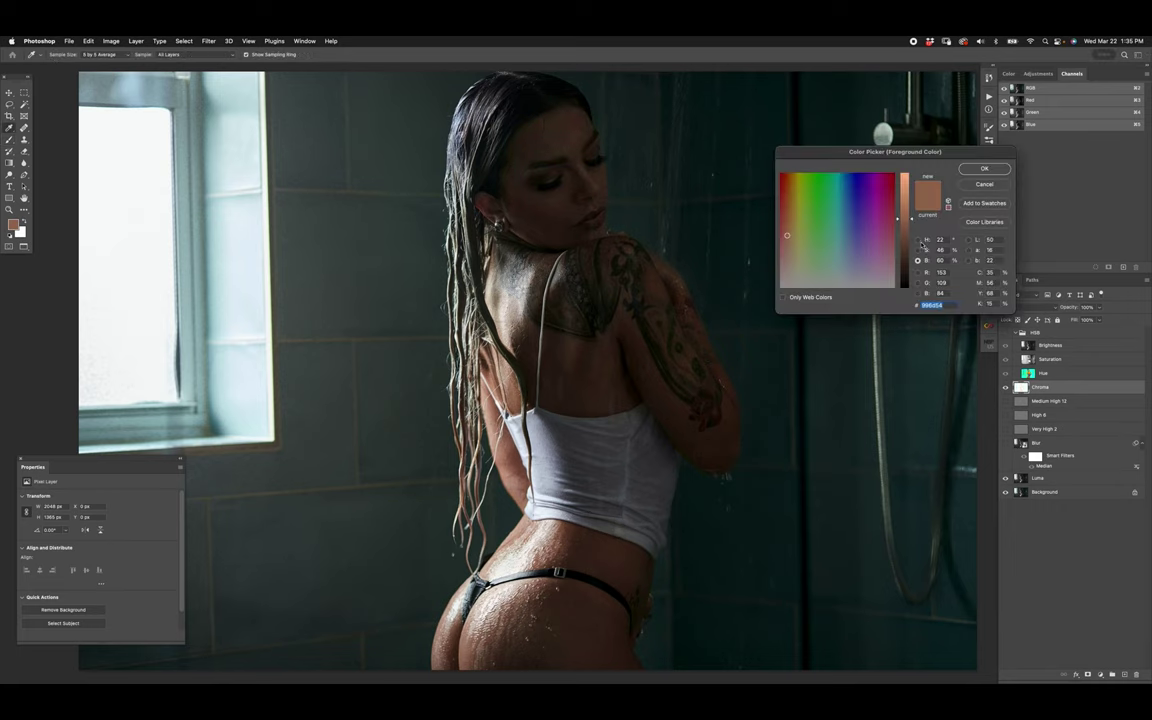
left_click(918, 250)
left_click(906, 254)
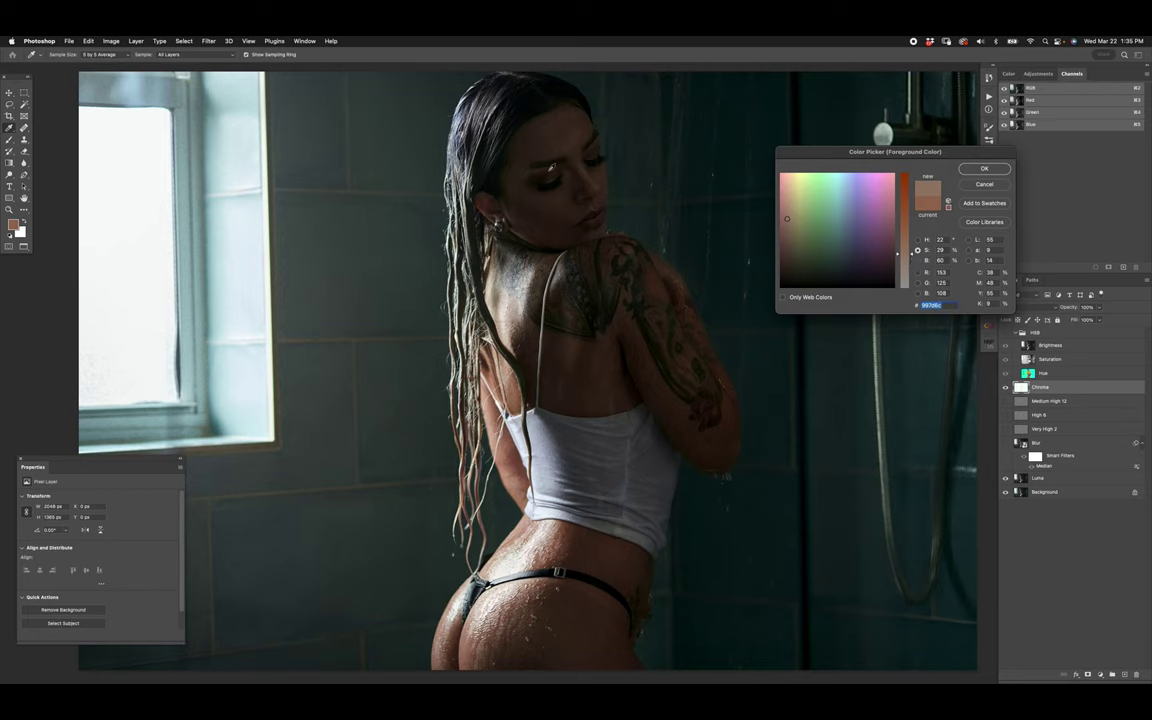
left_click(984, 169)
mouse_move(545, 138)
left_mouse_down()
mouse_move(521, 164)
mouse_move(517, 205)
mouse_move(513, 159)
mouse_move(562, 127)
mouse_move(523, 200)
mouse_move(580, 177)
mouse_move(582, 127)
mouse_move(553, 116)
mouse_move(571, 156)
mouse_move(566, 197)
mouse_move(509, 180)
mouse_move(553, 116)
mouse_move(518, 195)
mouse_move(530, 221)
mouse_move(604, 235)
mouse_move(635, 253)
left_mouse_up()
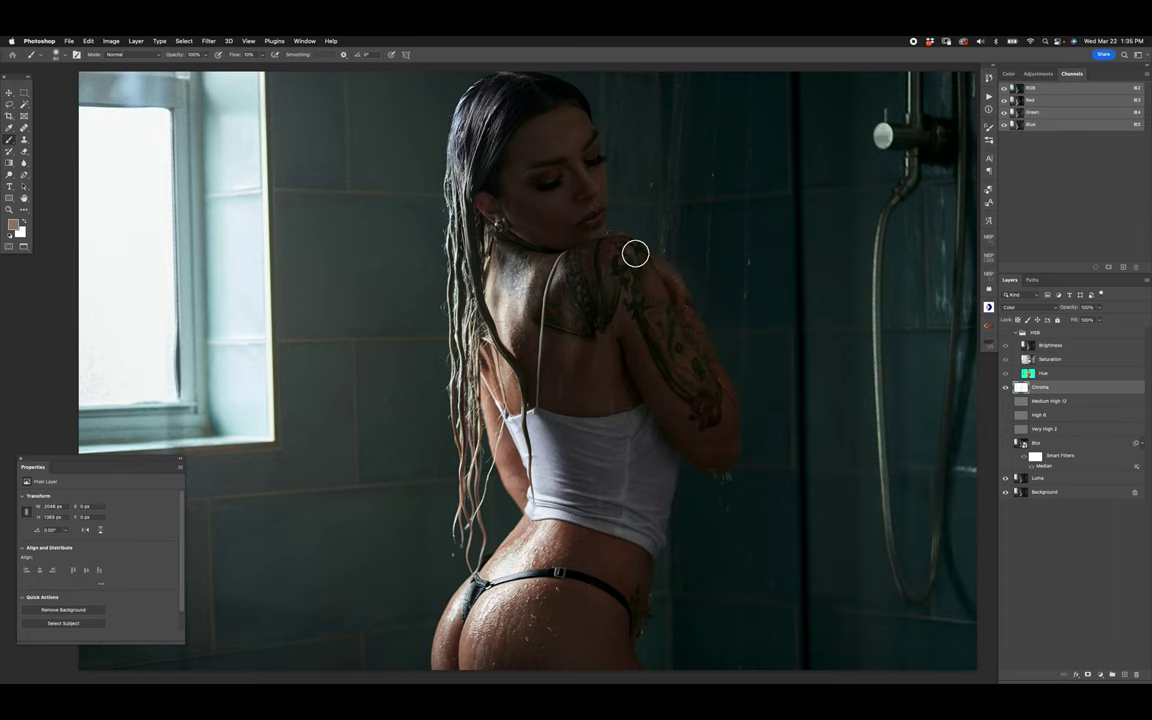
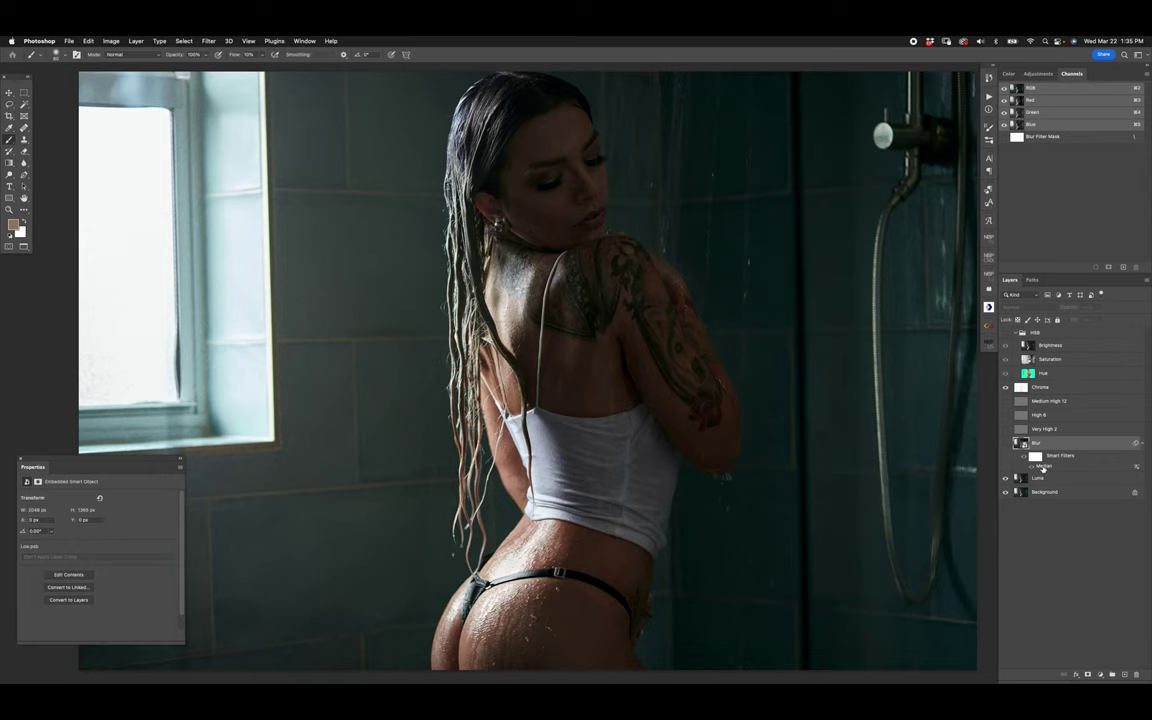
Show the Blur layer with its Median filter, check the filter's settings unchanged, and make the High 6 layer visible
double_click(1043, 466)
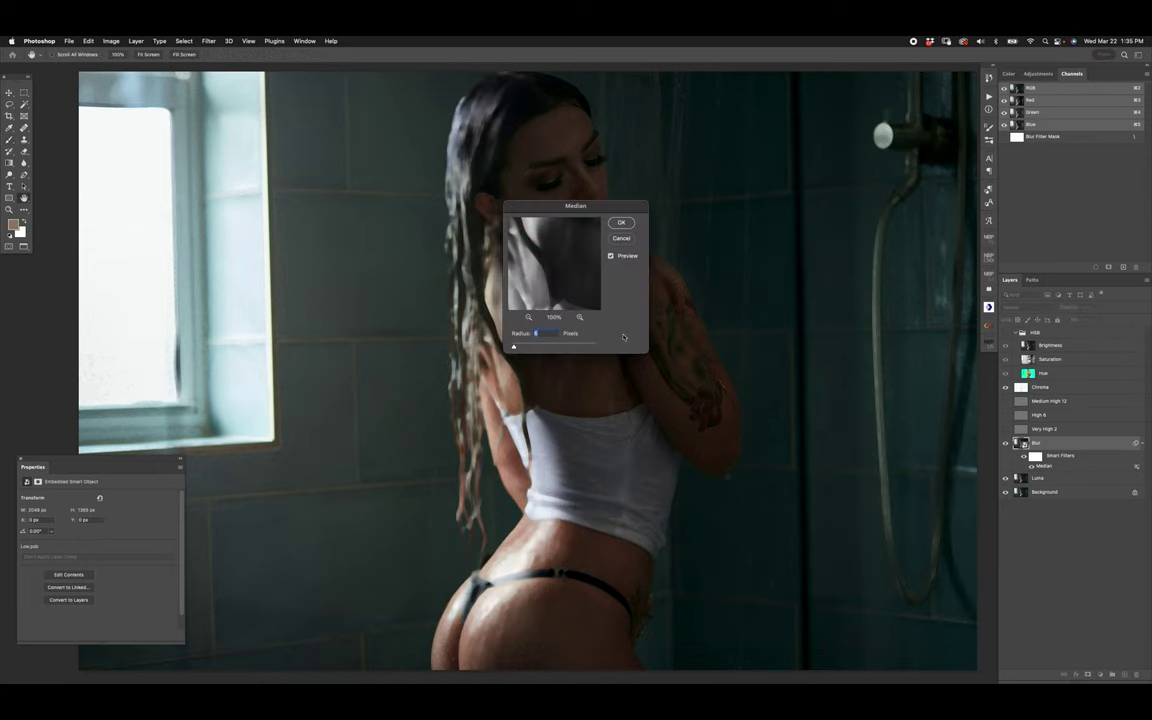
left_click(621, 238)
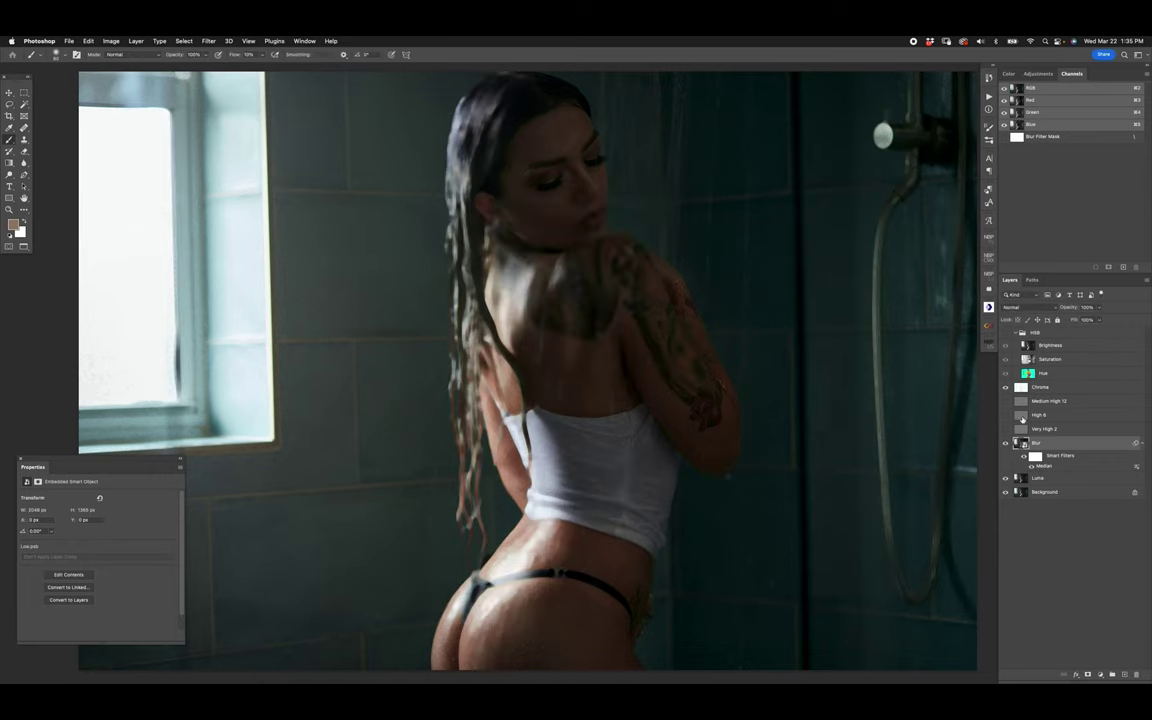
left_click(1040, 414)
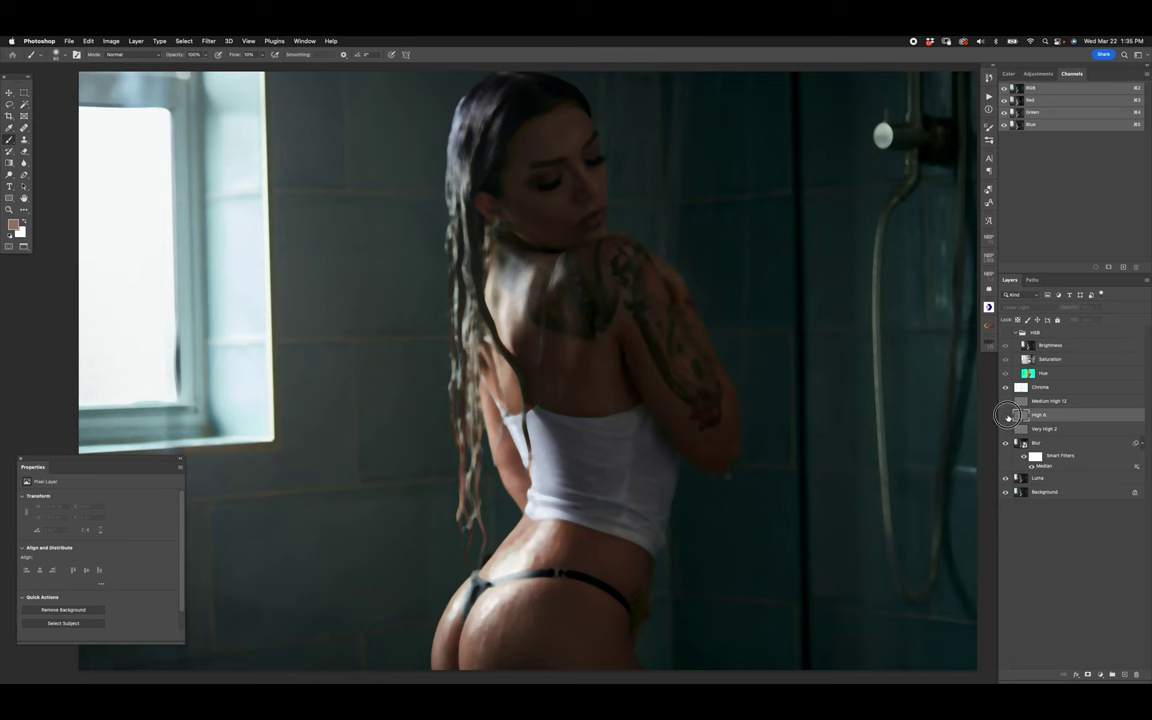
left_click(1005, 414)
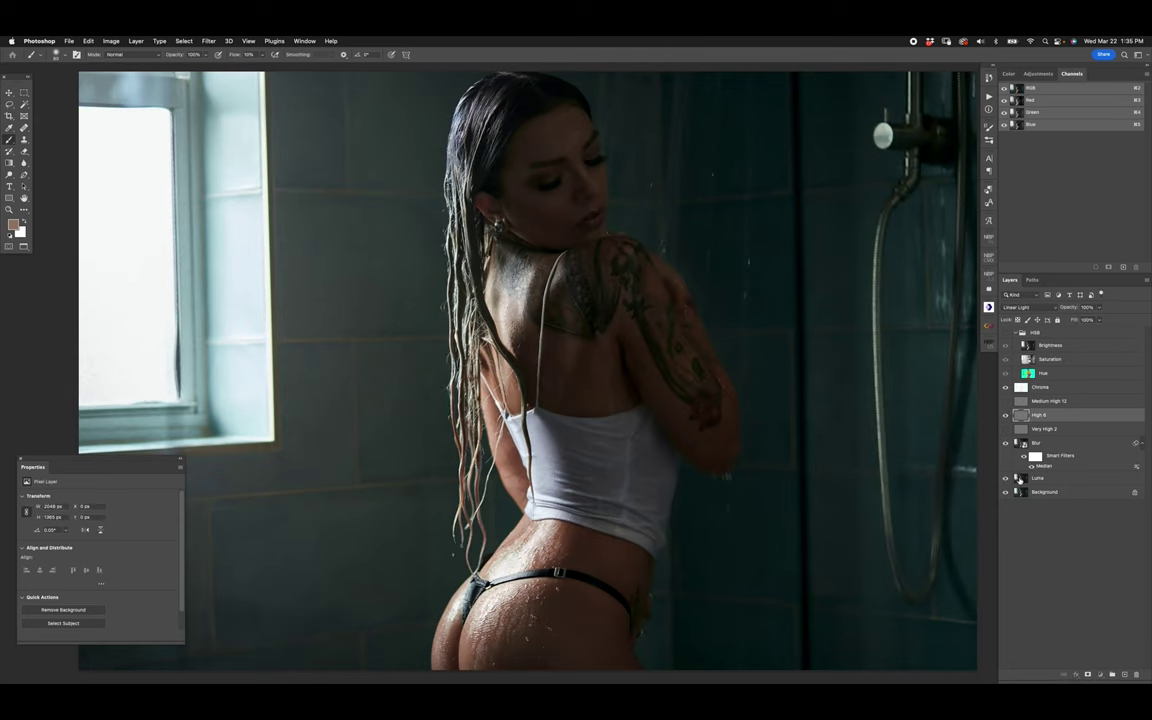
Review the Luma, Blur, High 6, Chroma and Hue layers, and compare the visible stack with the Background alone
left_click(1020, 479)
left_click(1025, 445)
left_click(1025, 418)
left_click(1026, 388)
left_click(1006, 492, "alt")
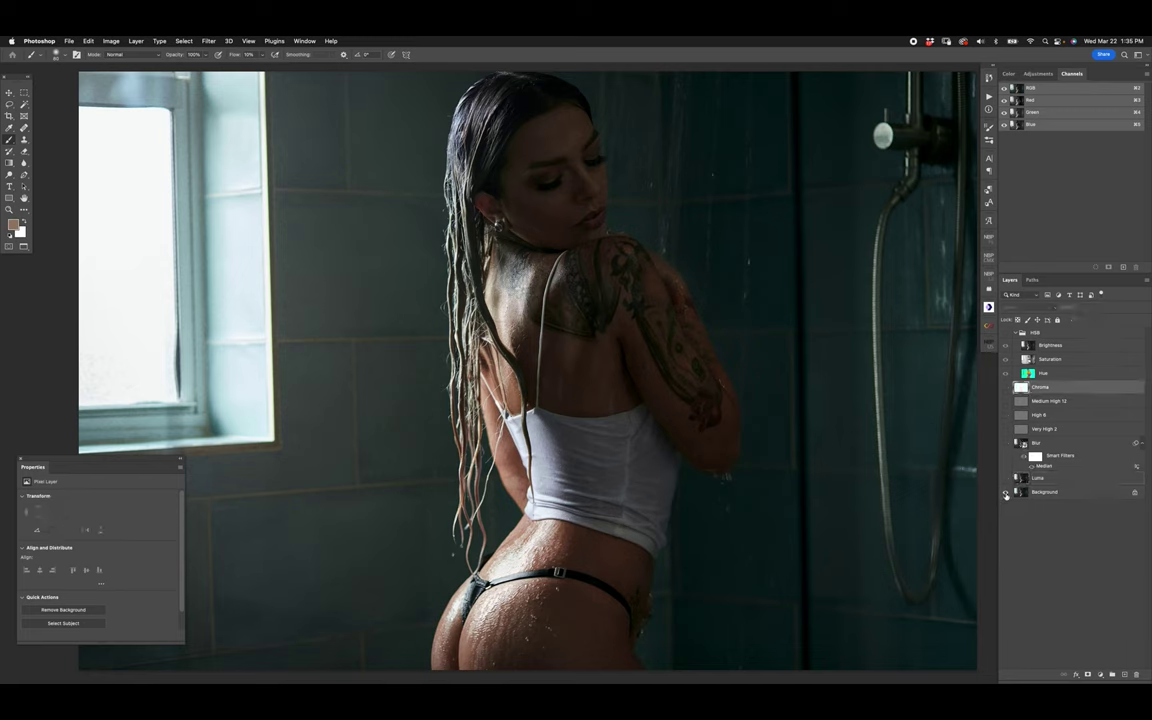
left_click(1006, 492, "alt")
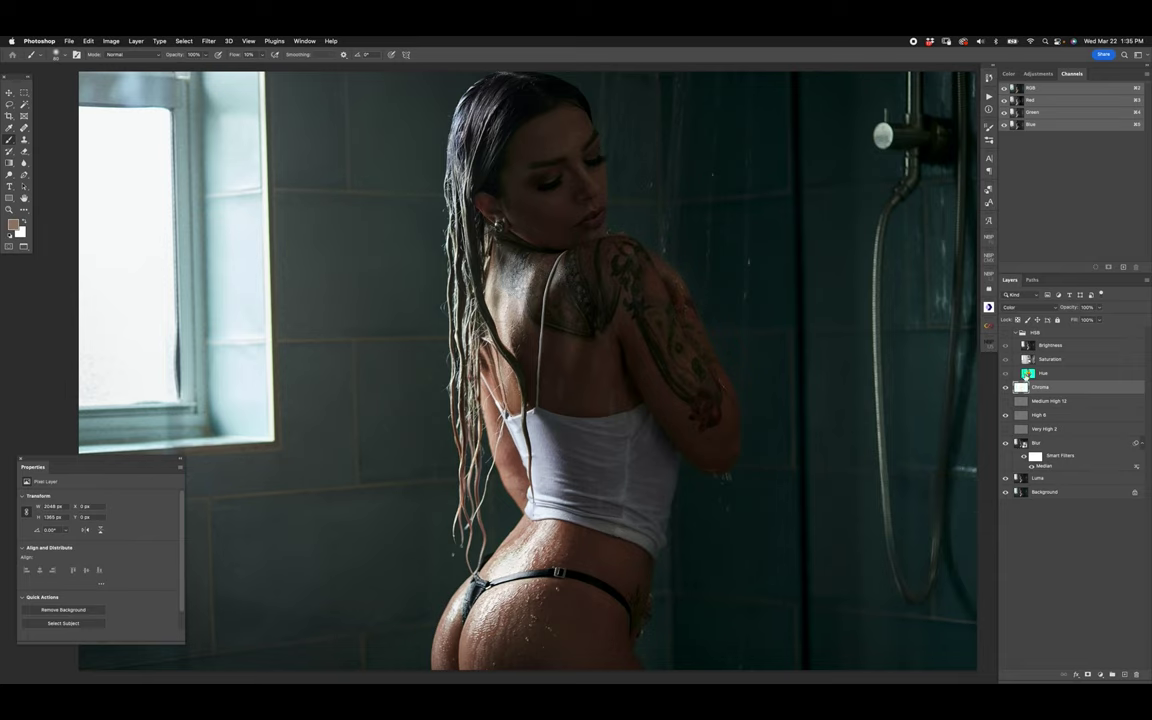
left_click(1036, 374)
left_click(1037, 389)
left_click(1036, 478)
left_click(1040, 443)
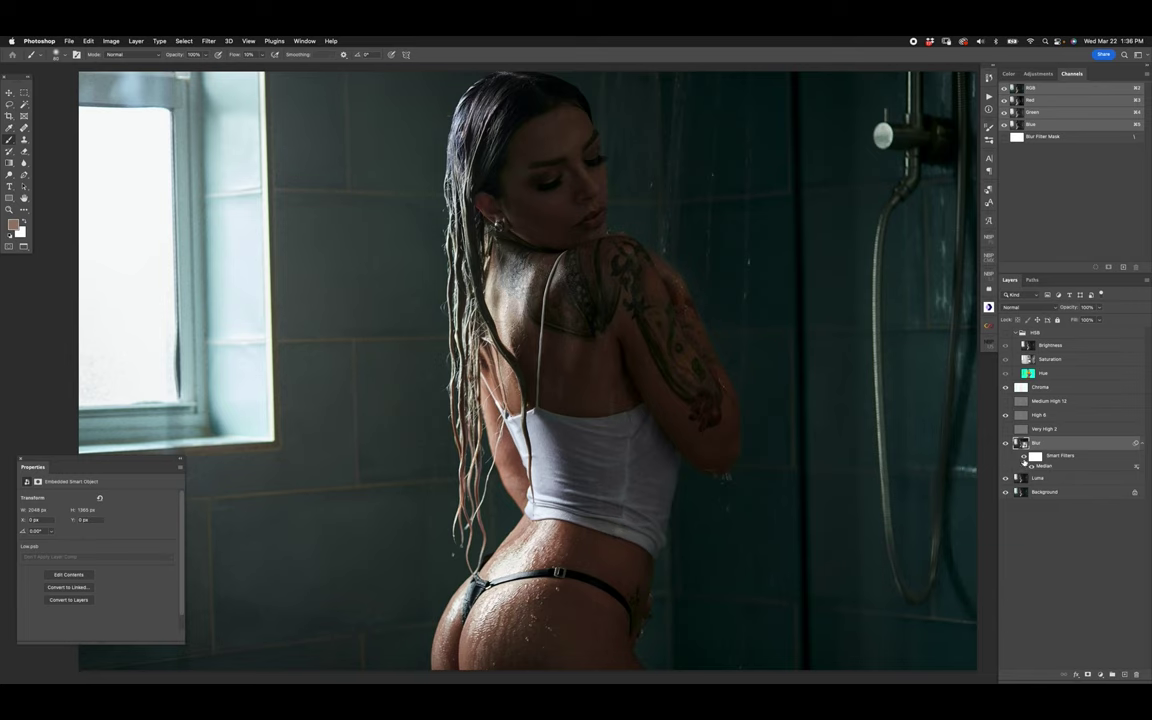
Show the Medium High 12 layer in place of High 6 and adjust the Blur layer's Median filter to match it
left_click(1023, 403)
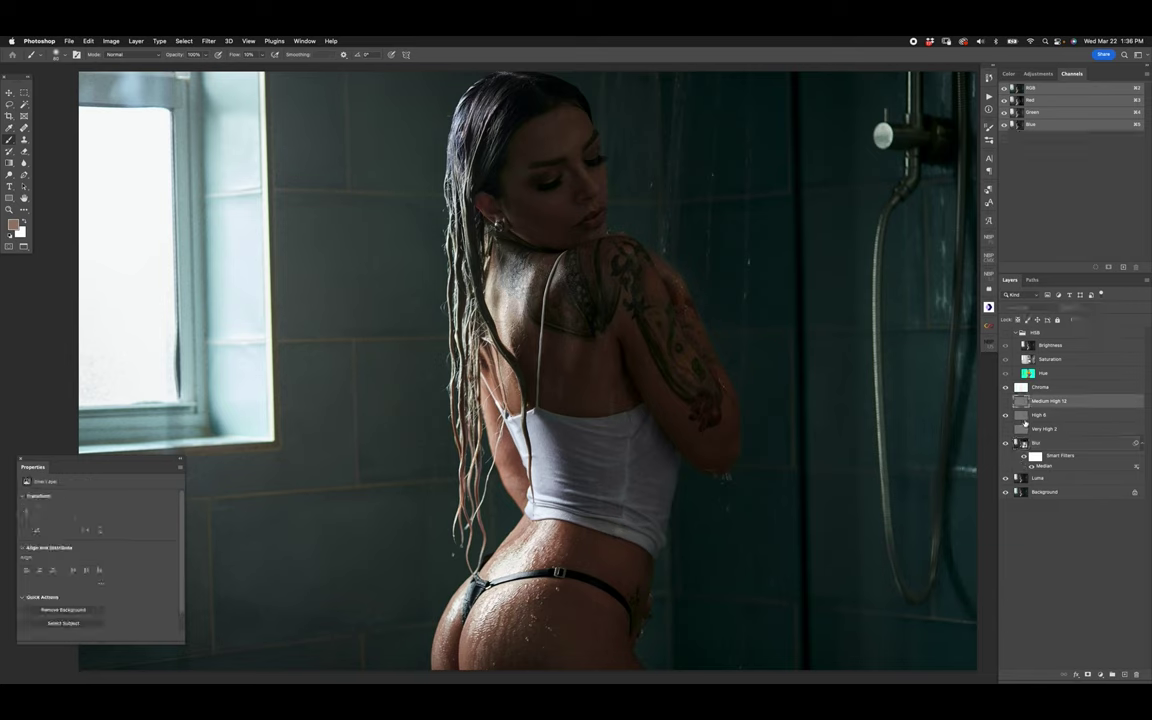
left_click(1020, 430)
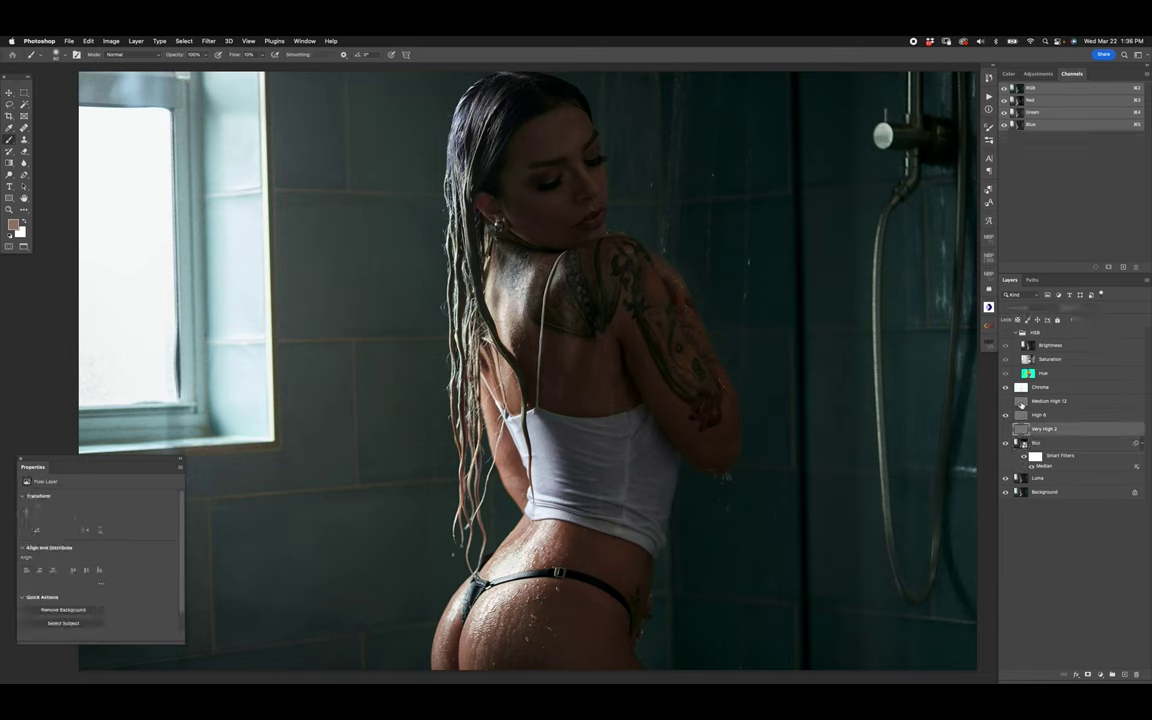
left_click(1022, 401)
left_click(1006, 401)
left_click(1006, 415)
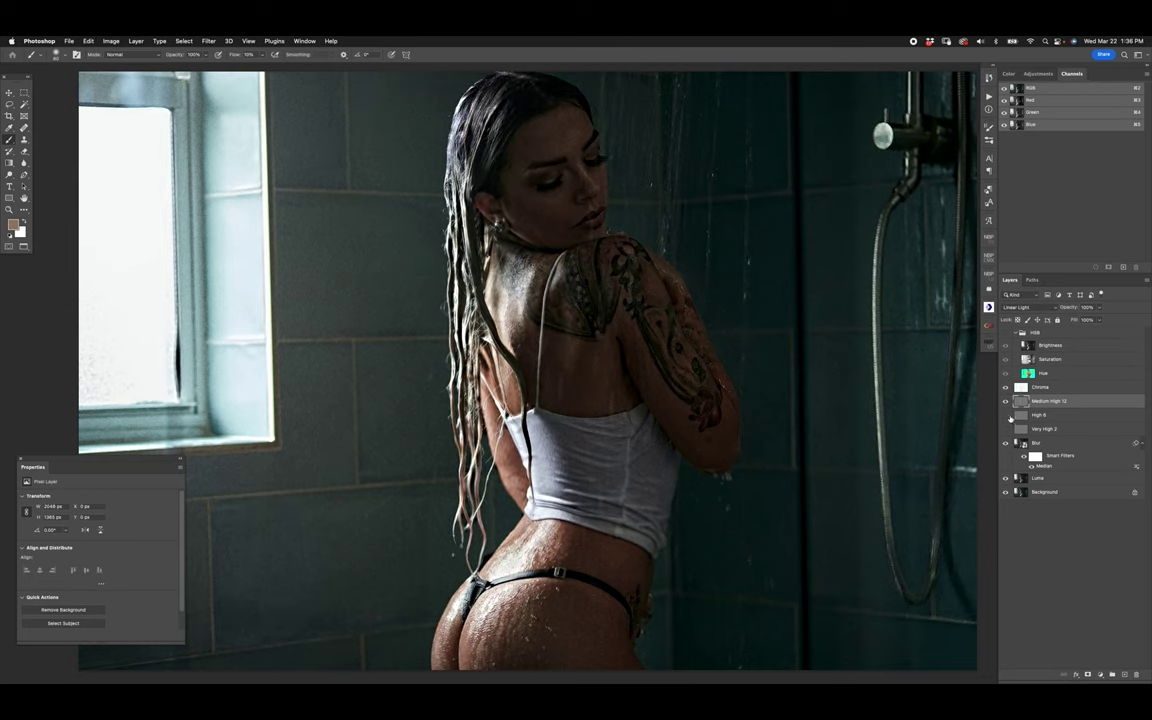
double_click(1044, 466)
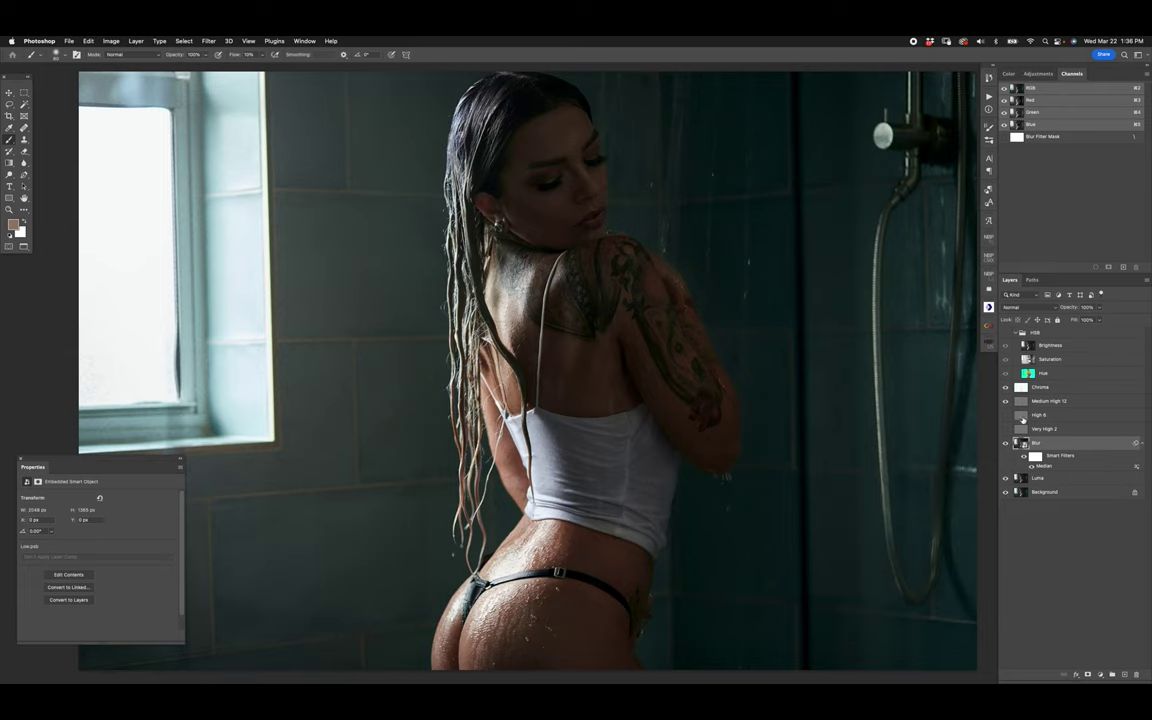
Show the Very High 2 layer in place of Medium High 12, set the Blur layer's Median radius to 2 pixels, and select Very High 2
left_click(1005, 401)
left_click(1006, 429)
left_click(1022, 430)
left_click(1027, 443)
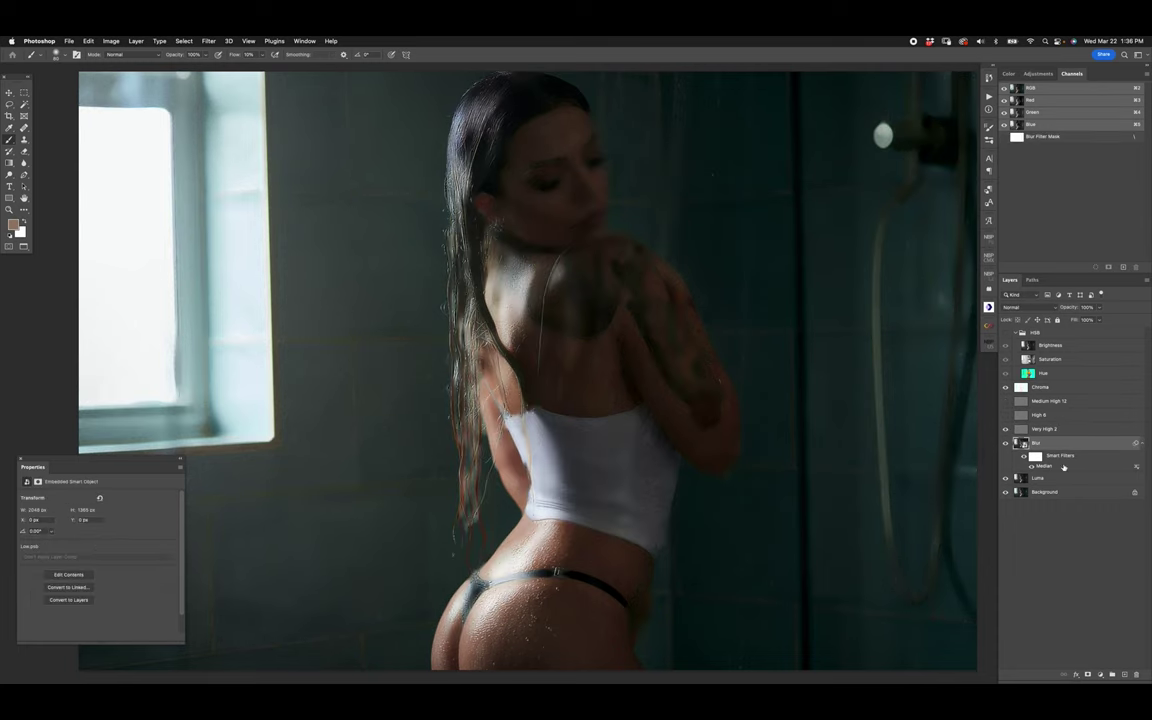
double_click(1043, 466)
type("2")
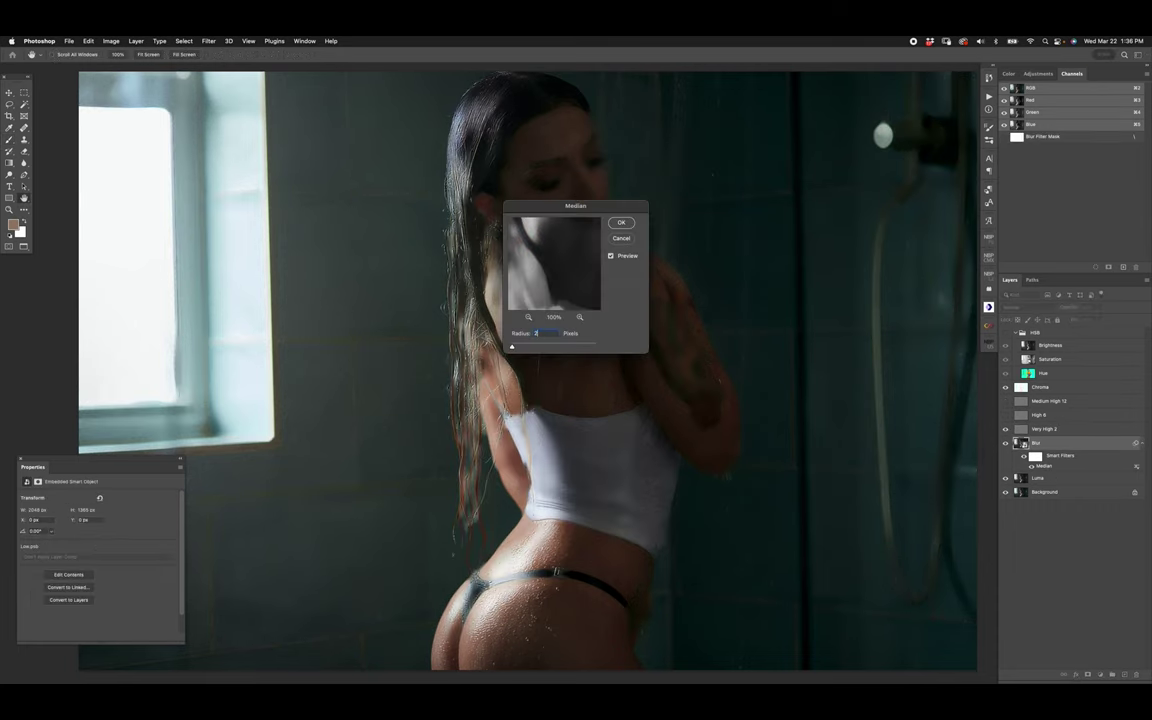
key("Return")
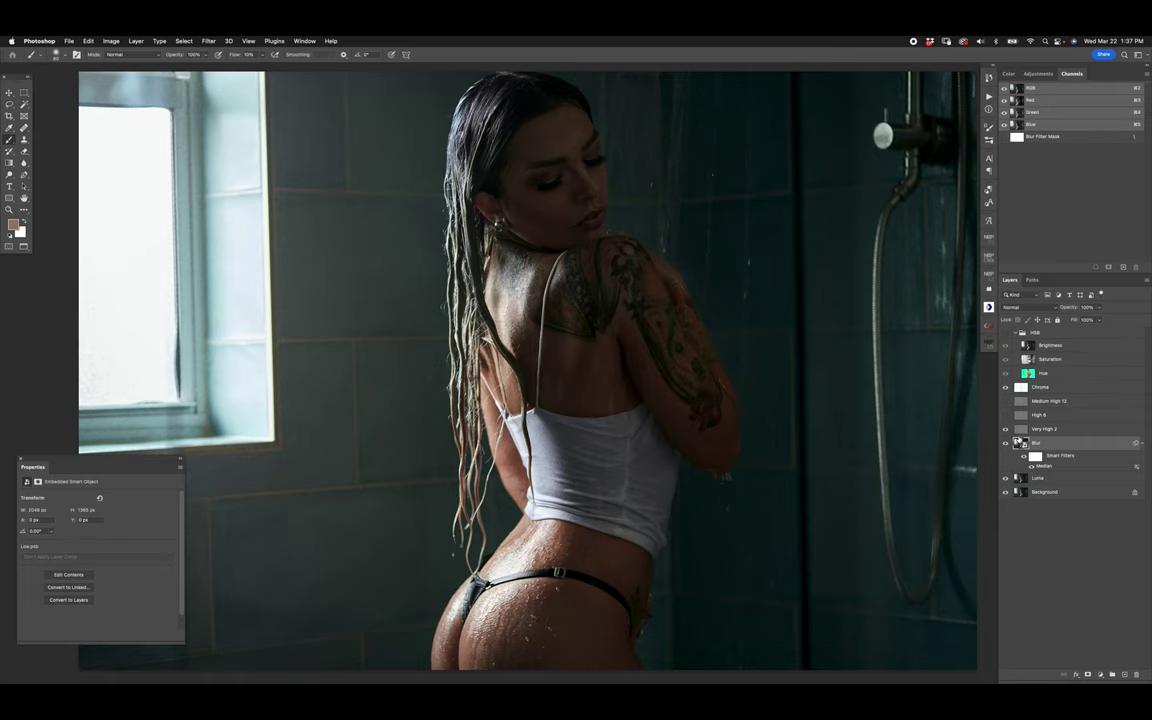
key("alt+bracketright")
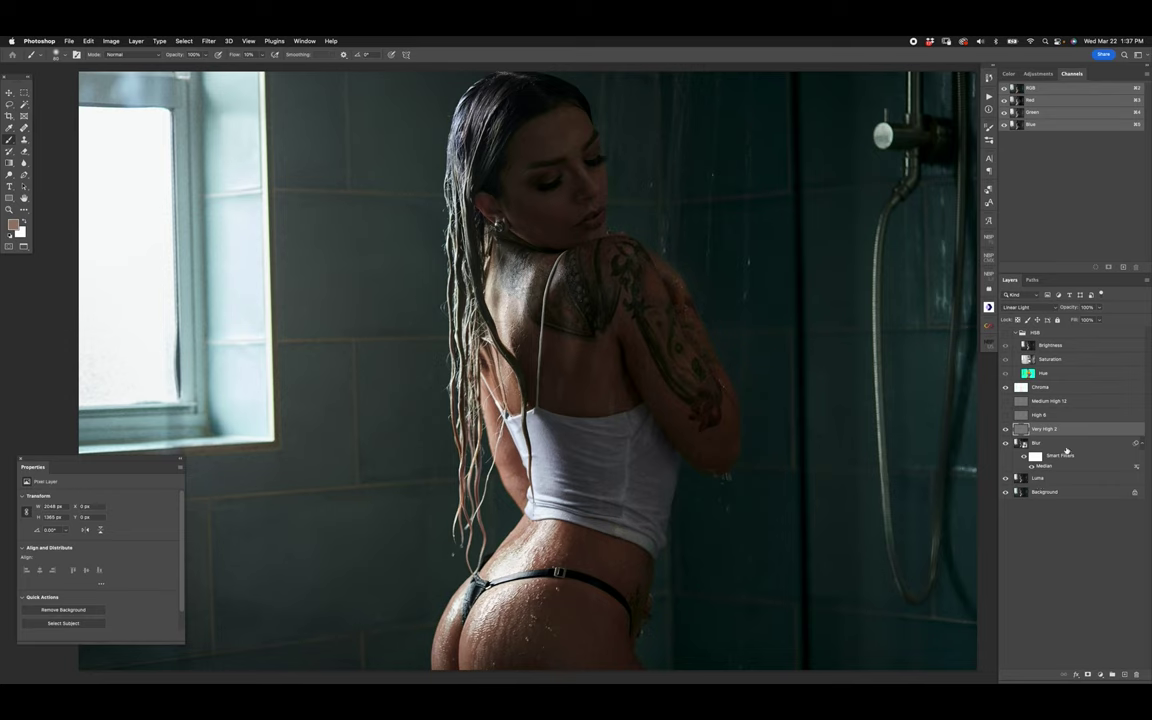
Compare the Very High 2, High 6 and Medium High 12 layers one at a time on the lower back with Blur hidden
key("z")
mouse_move(552, 596)
left_mouse_down()
mouse_move(579, 568)
mouse_move(642, 428)
left_mouse_up()
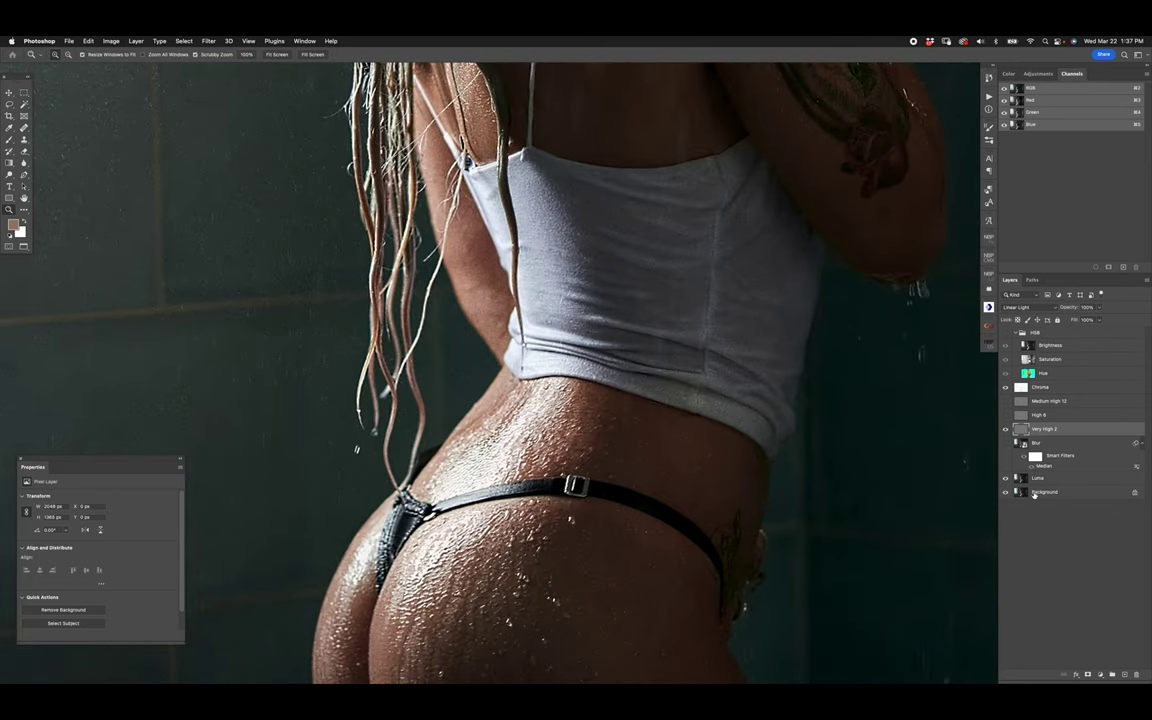
left_click(1006, 431)
left_click(1006, 431)
left_click(1006, 430)
left_click(1006, 416)
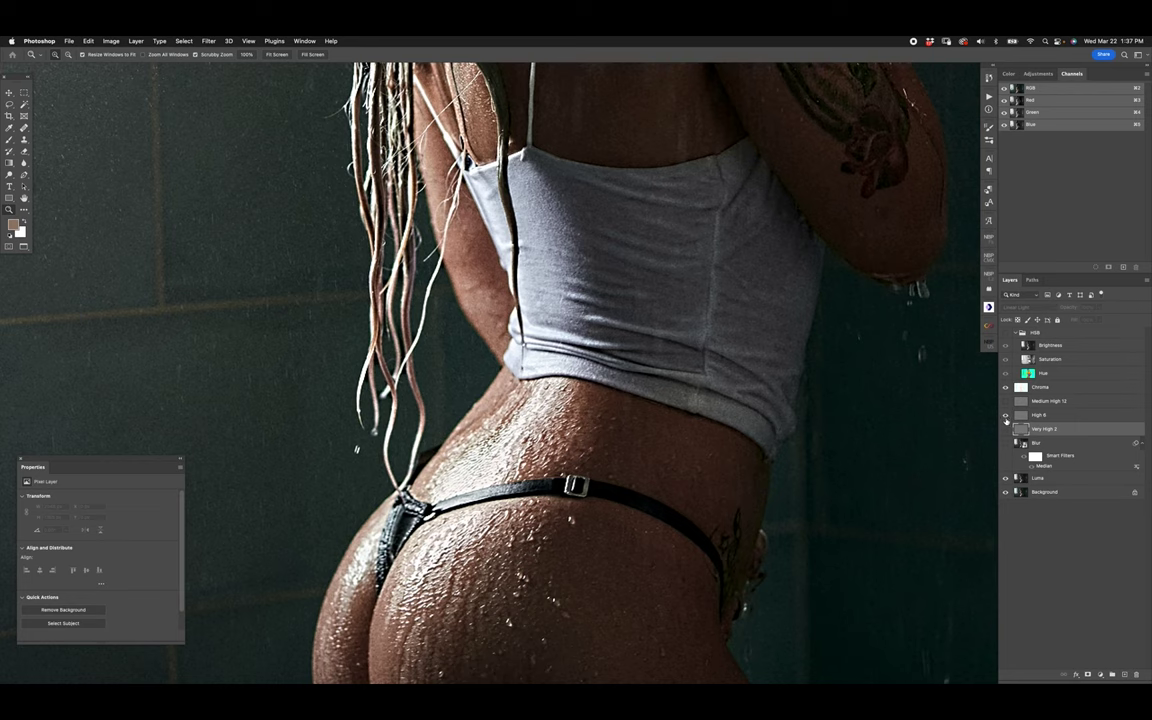
left_click(1006, 415)
left_click(1006, 401)
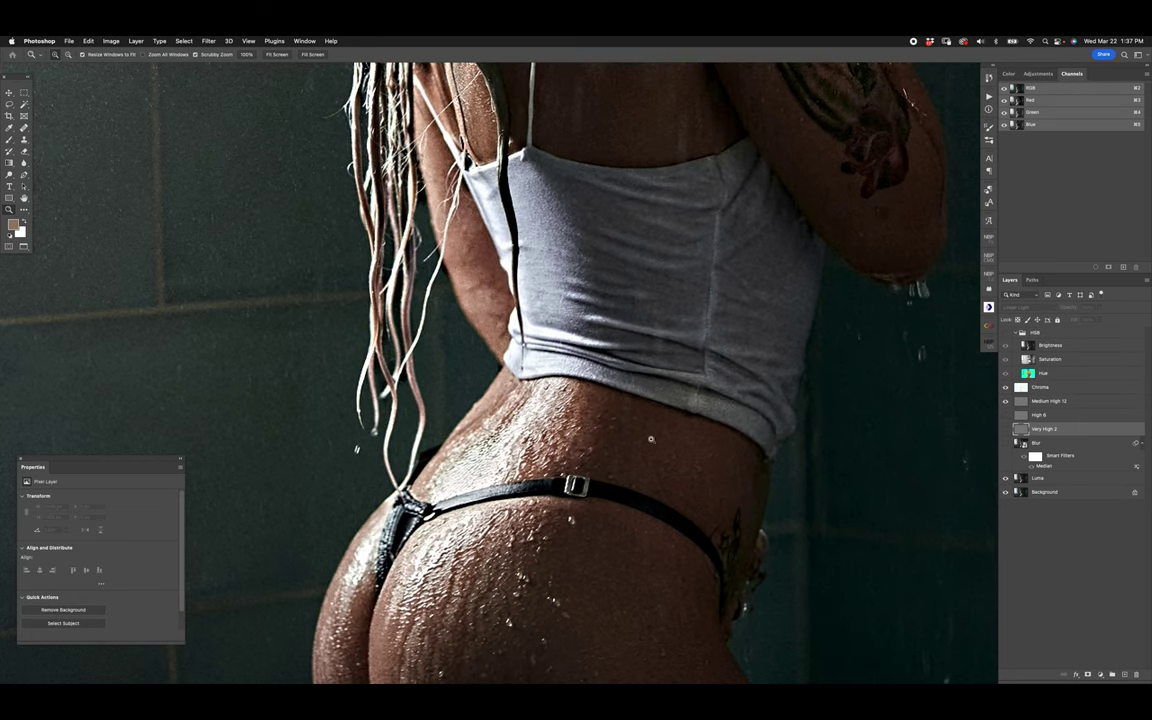
left_click(1006, 402)
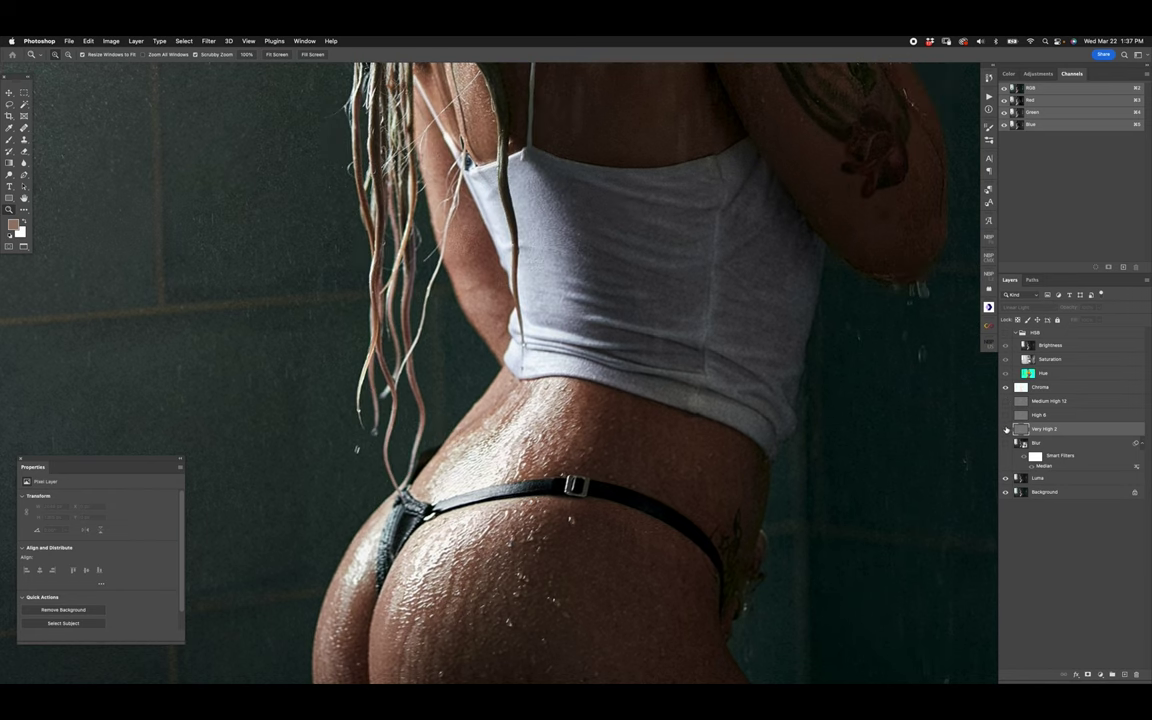
Make the Very High 2 and Blur layers visible again and return to a view of the whole figure
left_click(1006, 429)
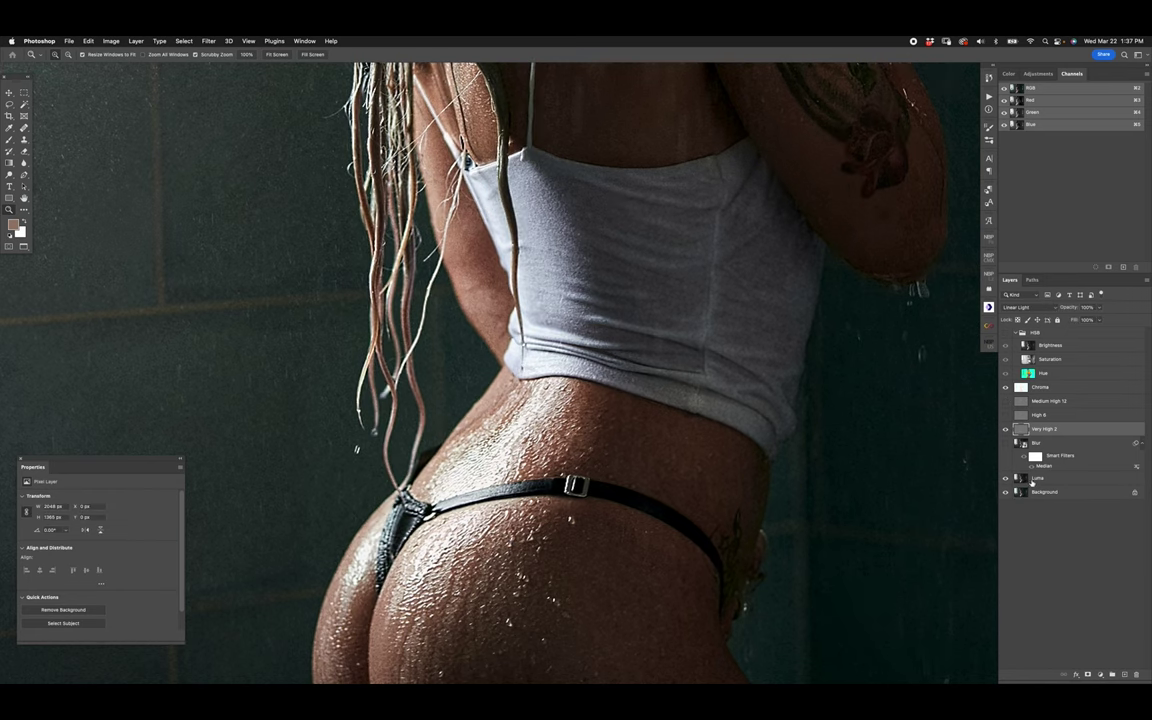
left_click(1006, 443)
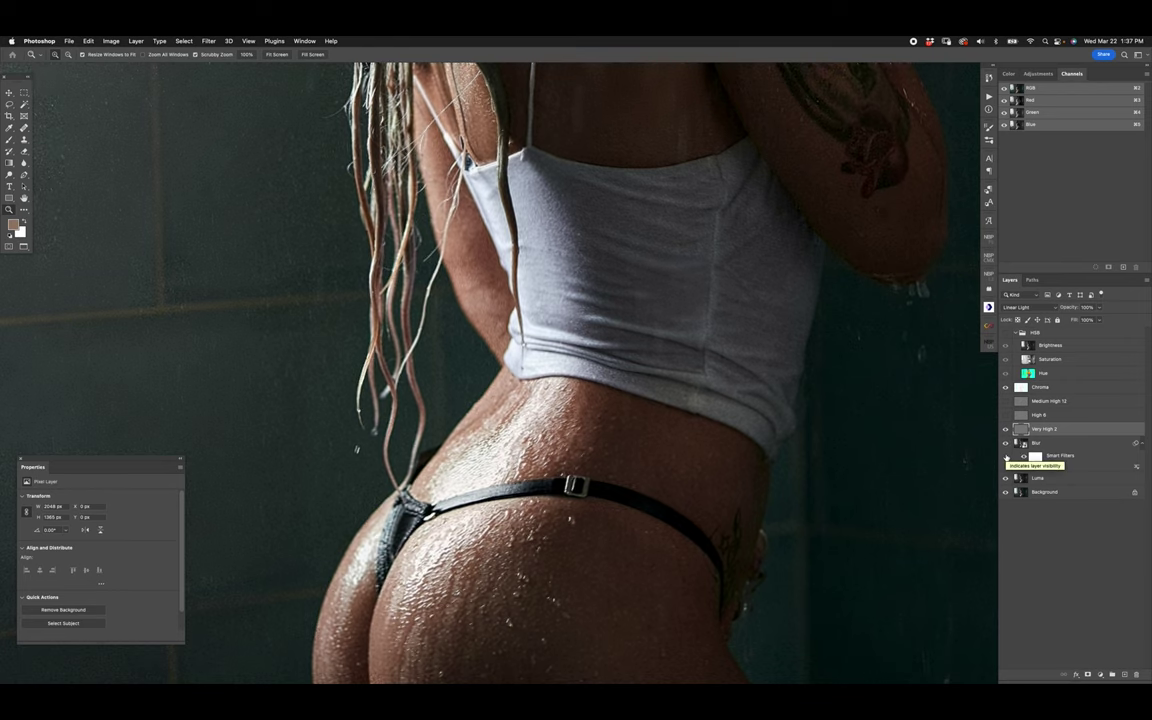
key("super+minus")
key("super+minus")
left_click_drag(663, 232, 650, 378)
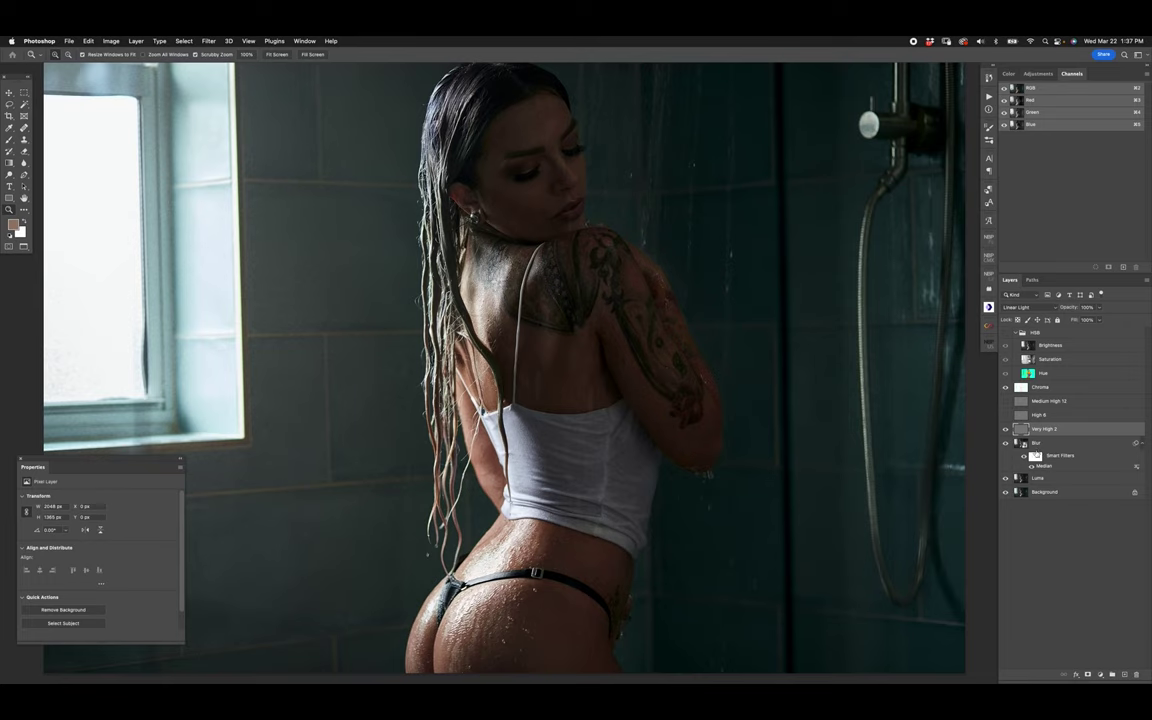
Turn on the HSB group and select its Hue layer
left_click(1038, 334)
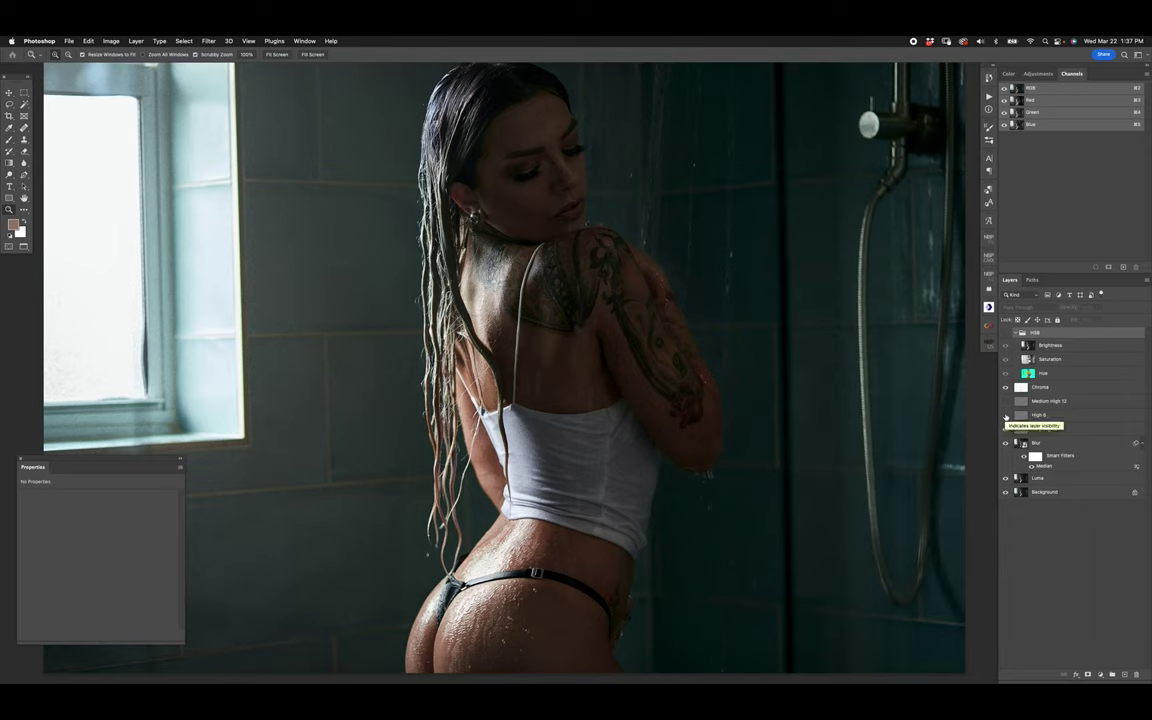
left_click(1005, 332)
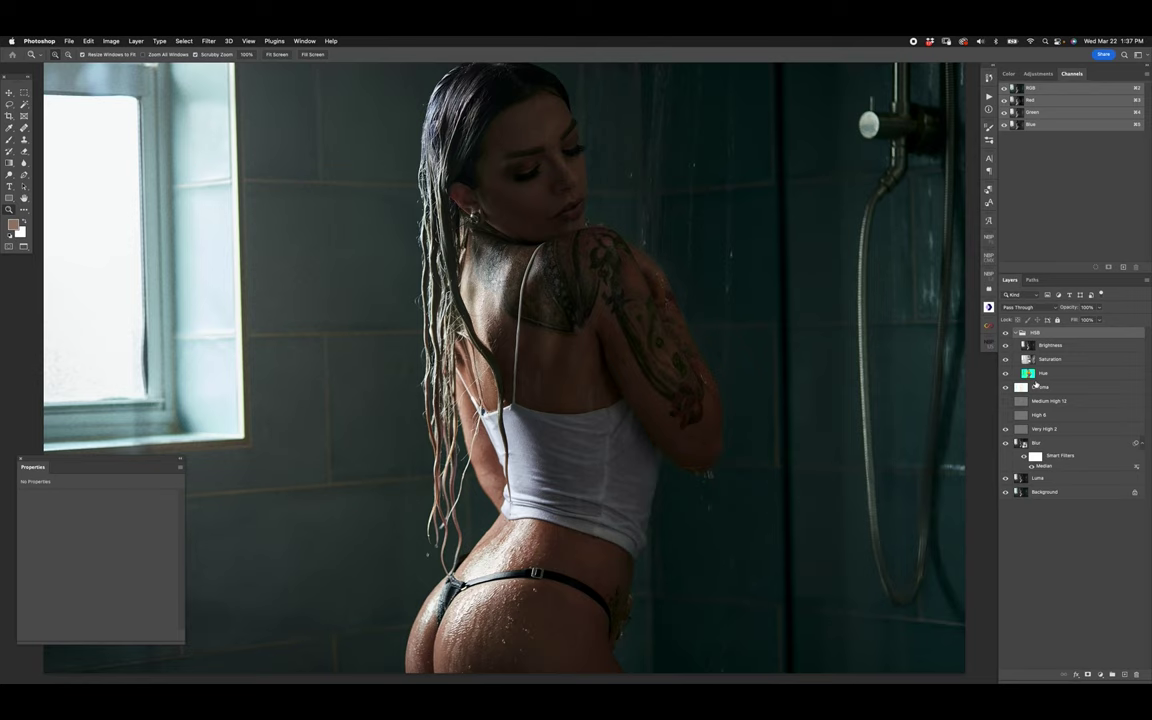
left_click(1031, 375)
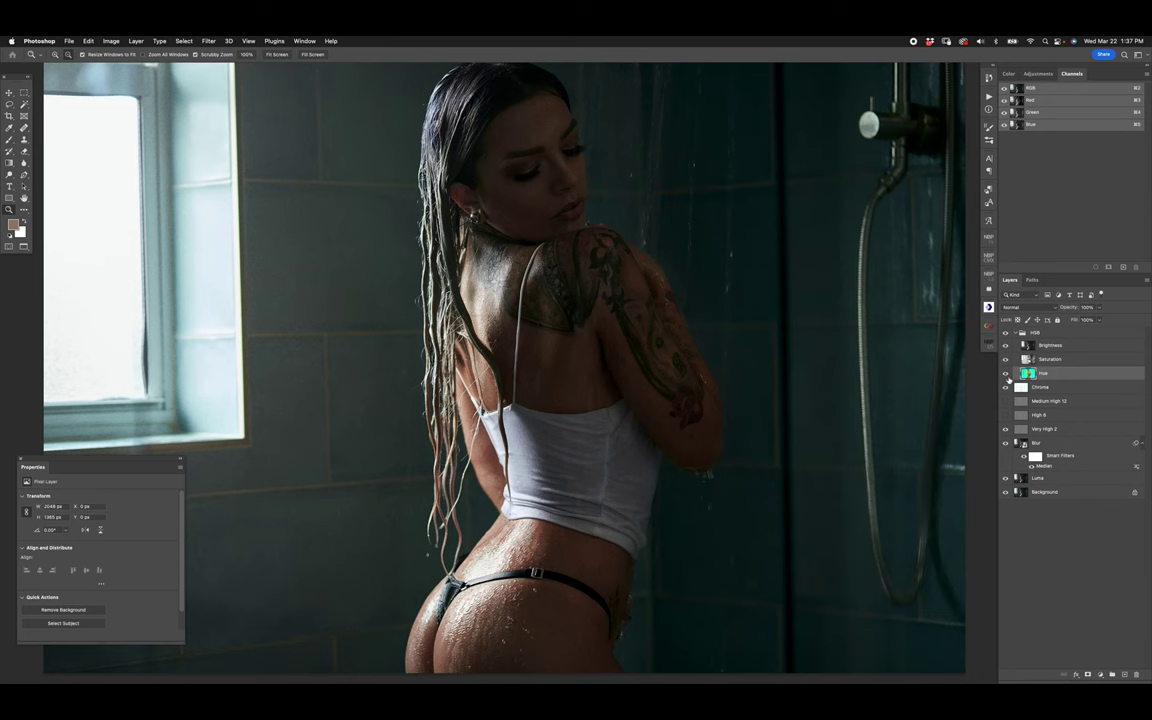
Examine the Hue layer on its own and compare it repeatedly with the full layer stack
left_click(1006, 373, "alt")
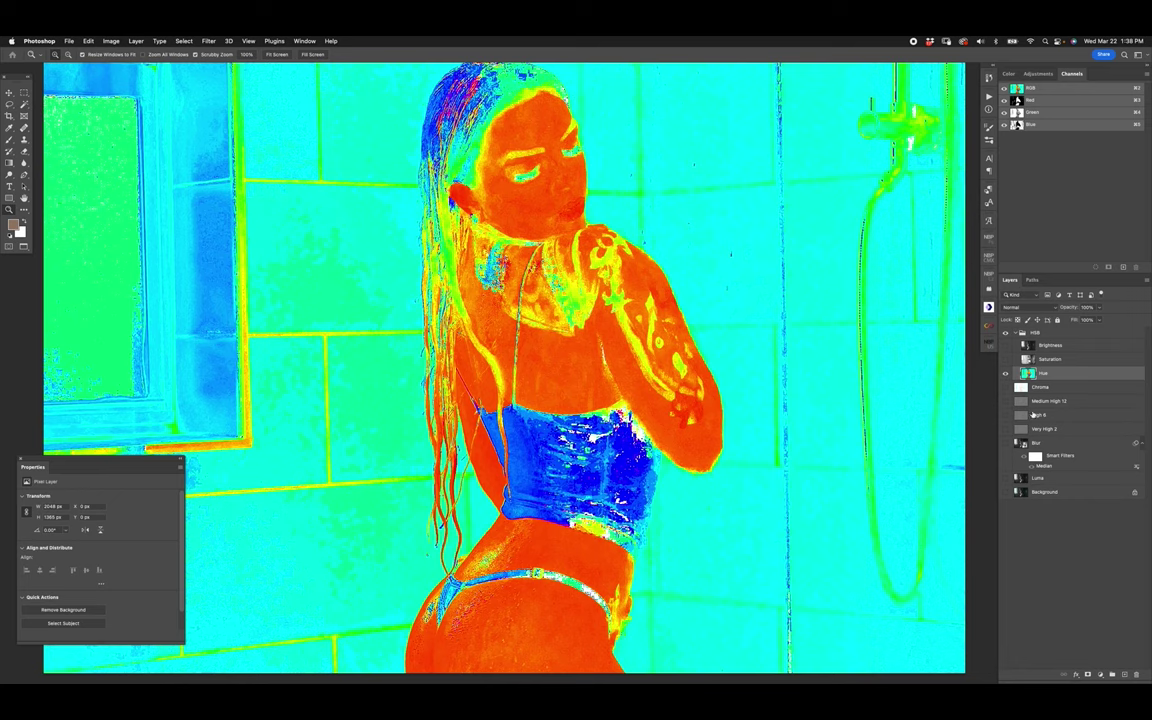
left_click(1005, 373, "alt")
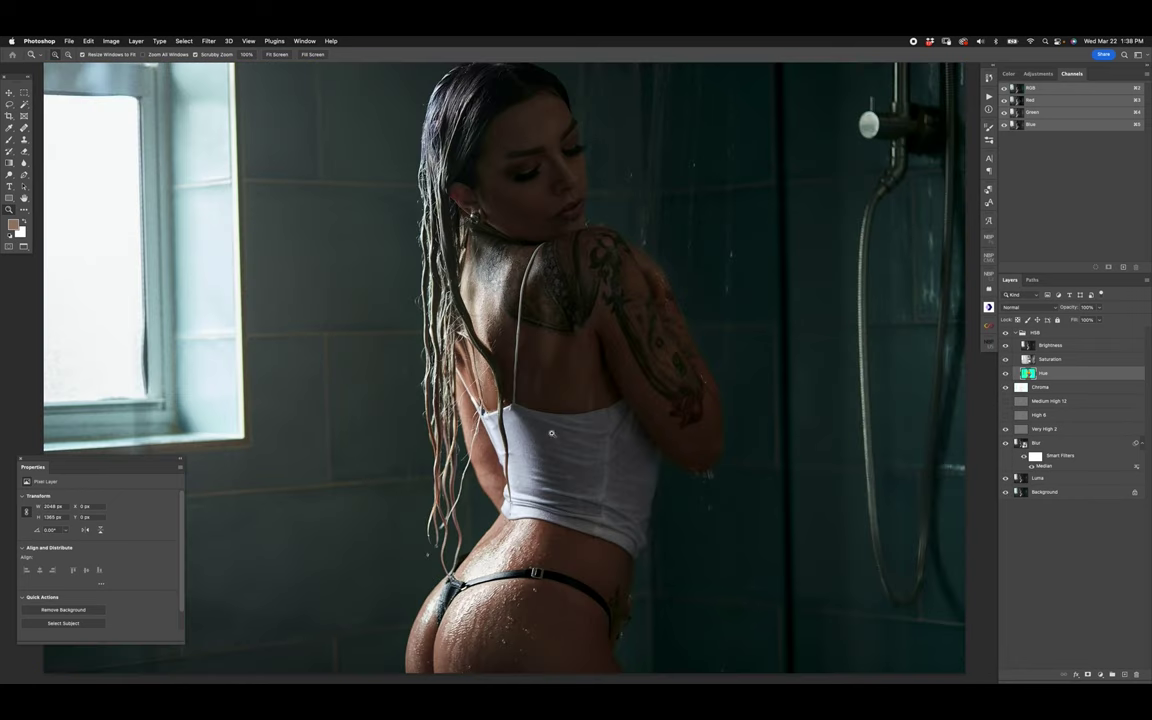
left_click(1005, 373, "alt")
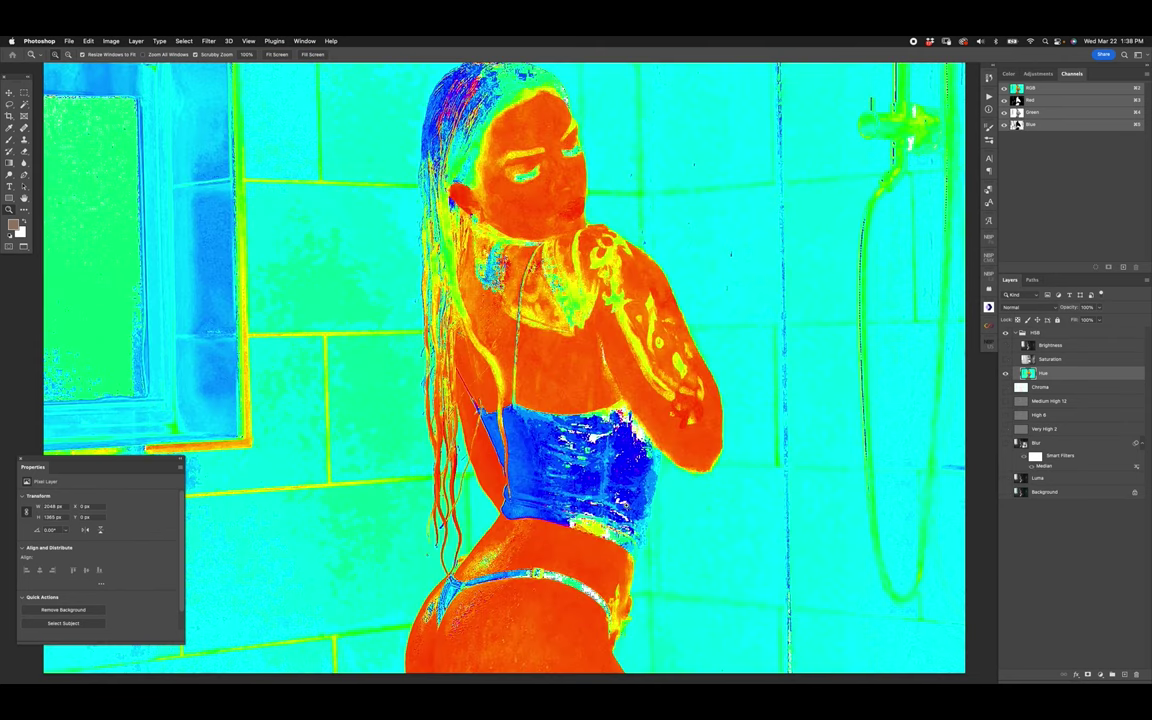
left_click(1006, 373, "alt")
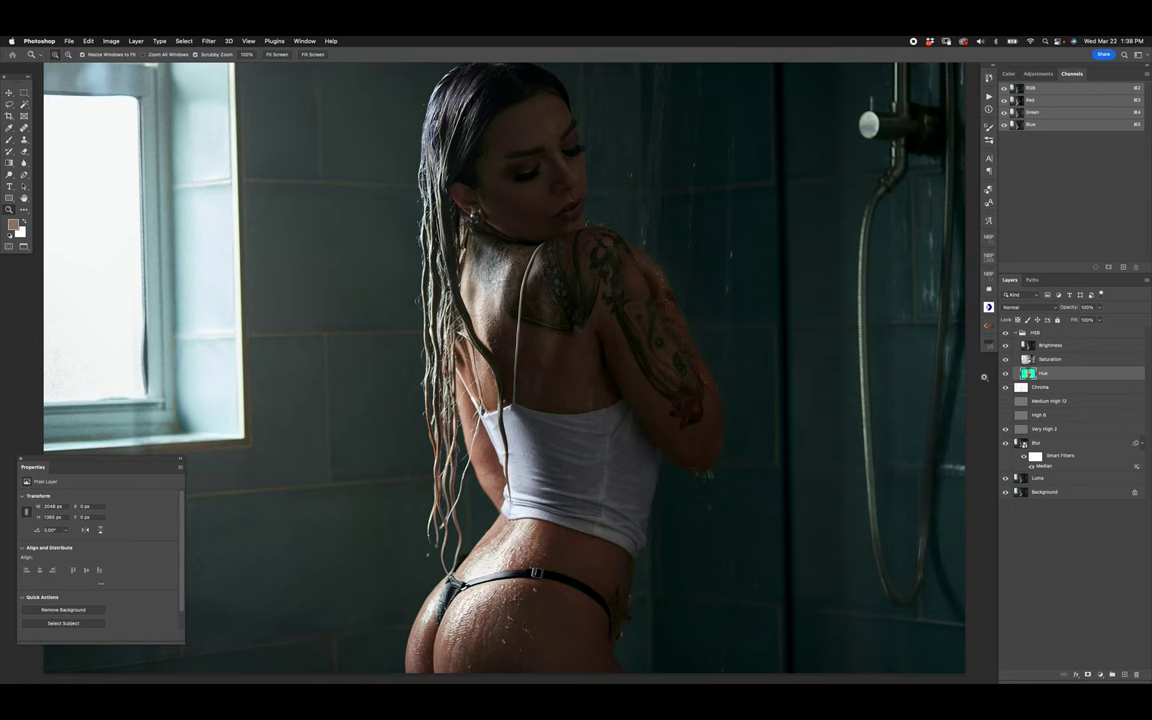
left_click(1006, 373, "alt")
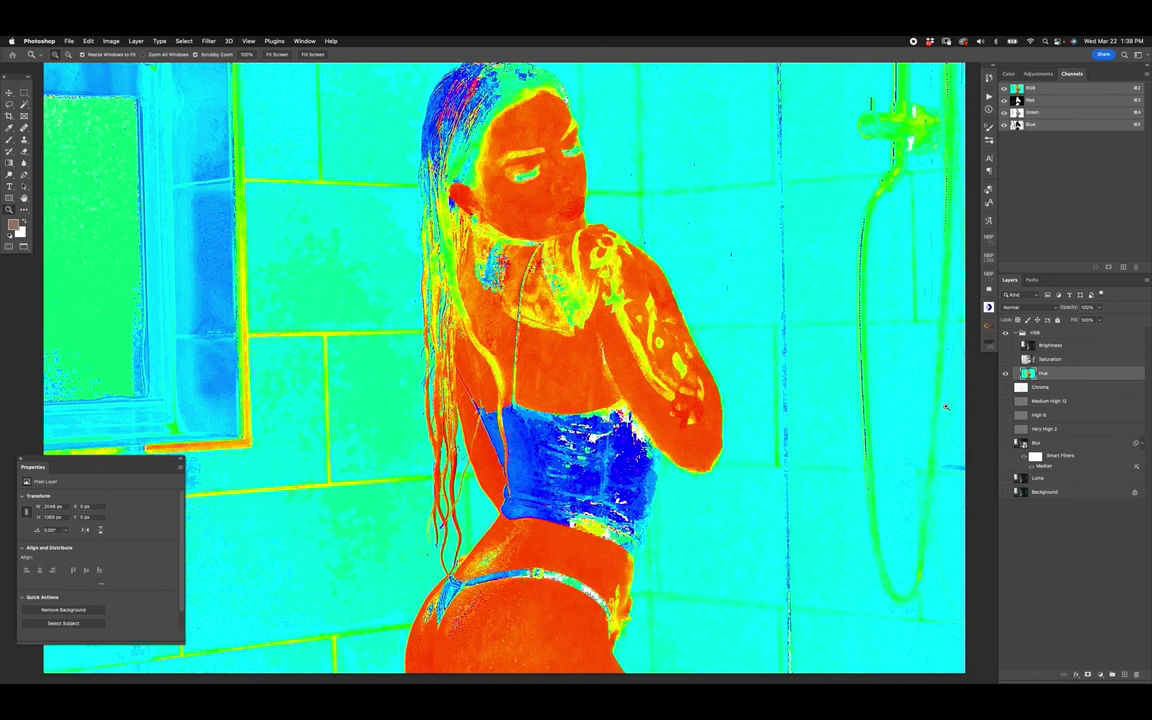
left_click(1006, 373, "alt")
Isolate the Saturation layer and invert it back to its light version
left_click(1050, 359)
left_click(1006, 359, "alt")
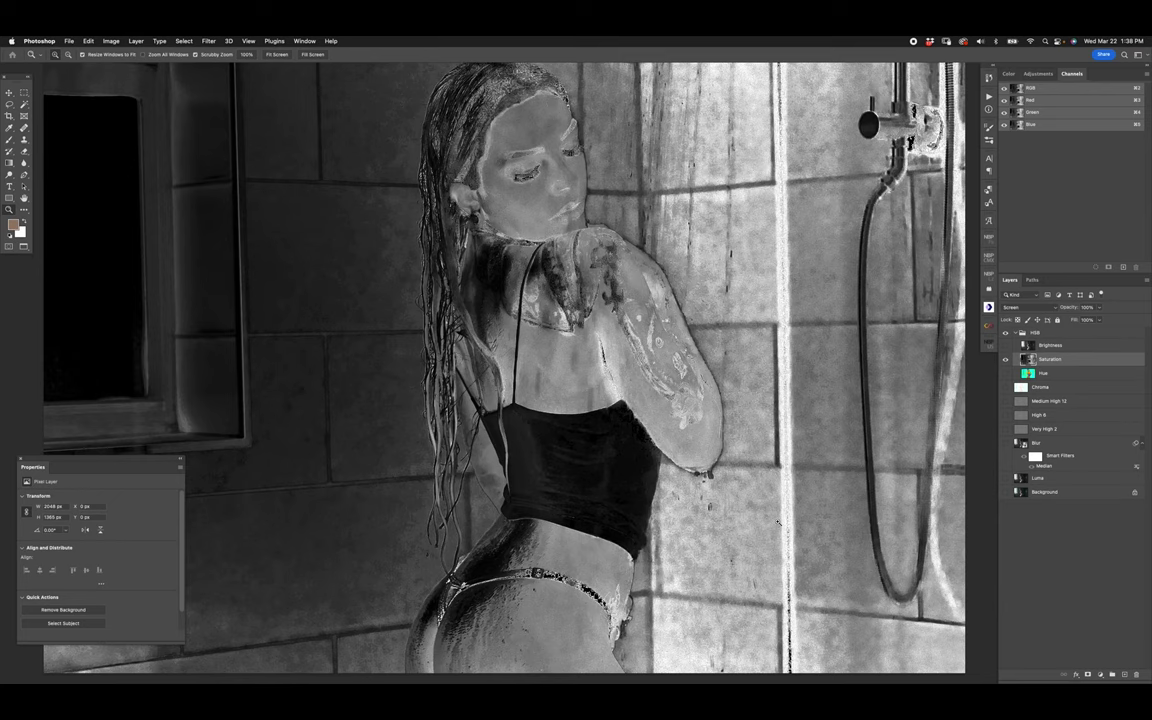
key("super+i")
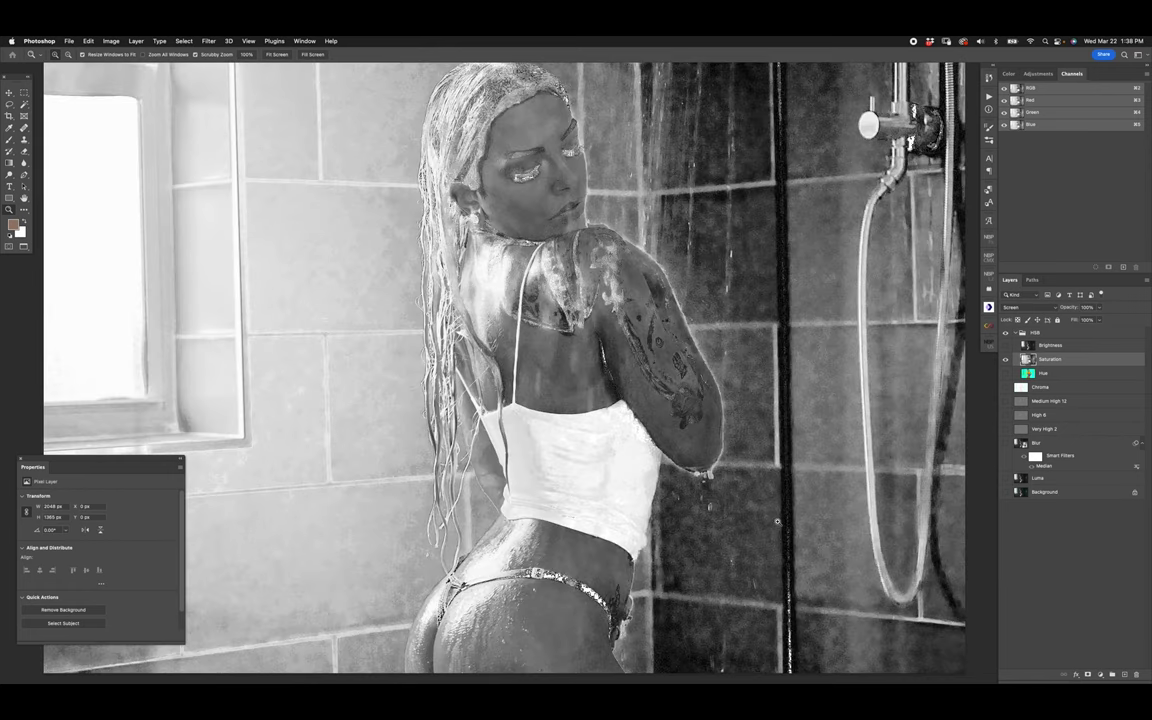
Combine the Hue and Brightness layers with Saturation, and hide Saturation and Hue to leave only Brightness
left_click(1005, 373)
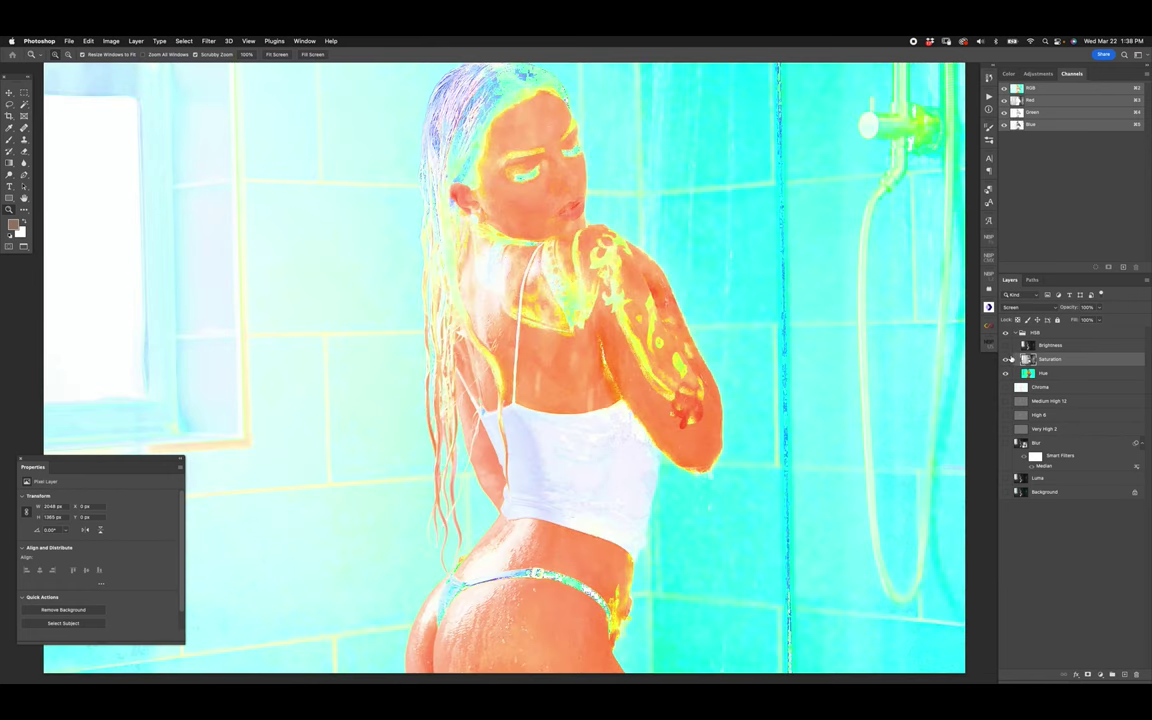
left_click(1006, 345)
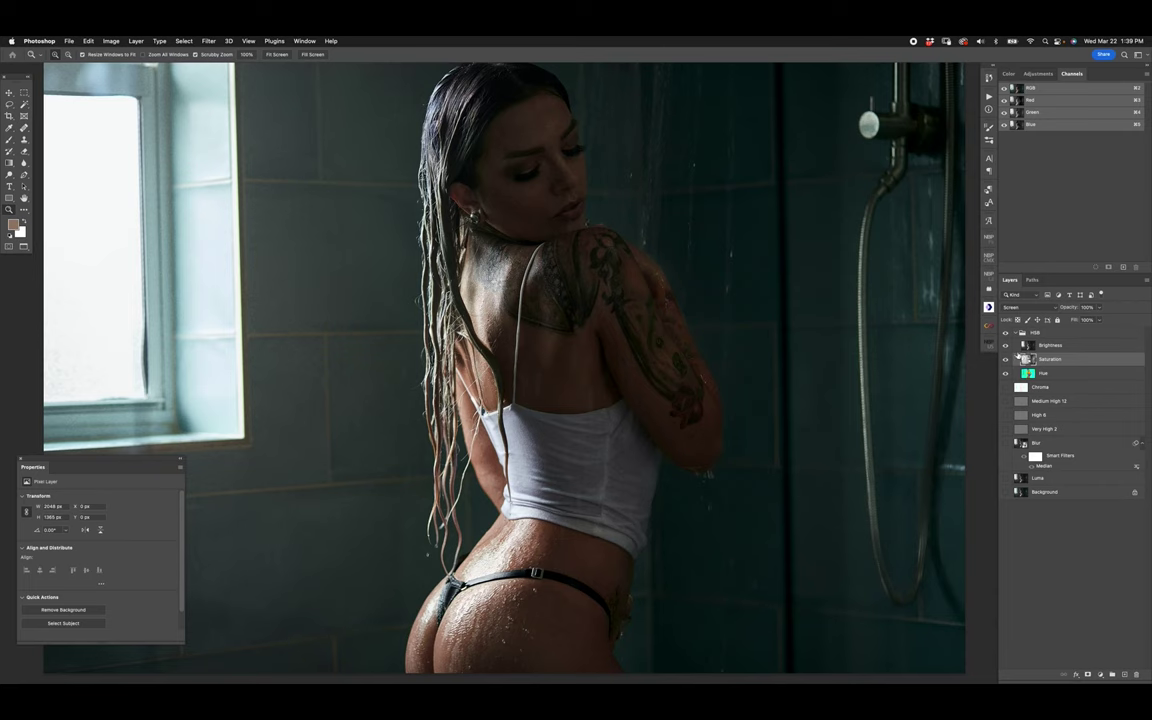
left_click(1005, 359)
left_click(1005, 373)
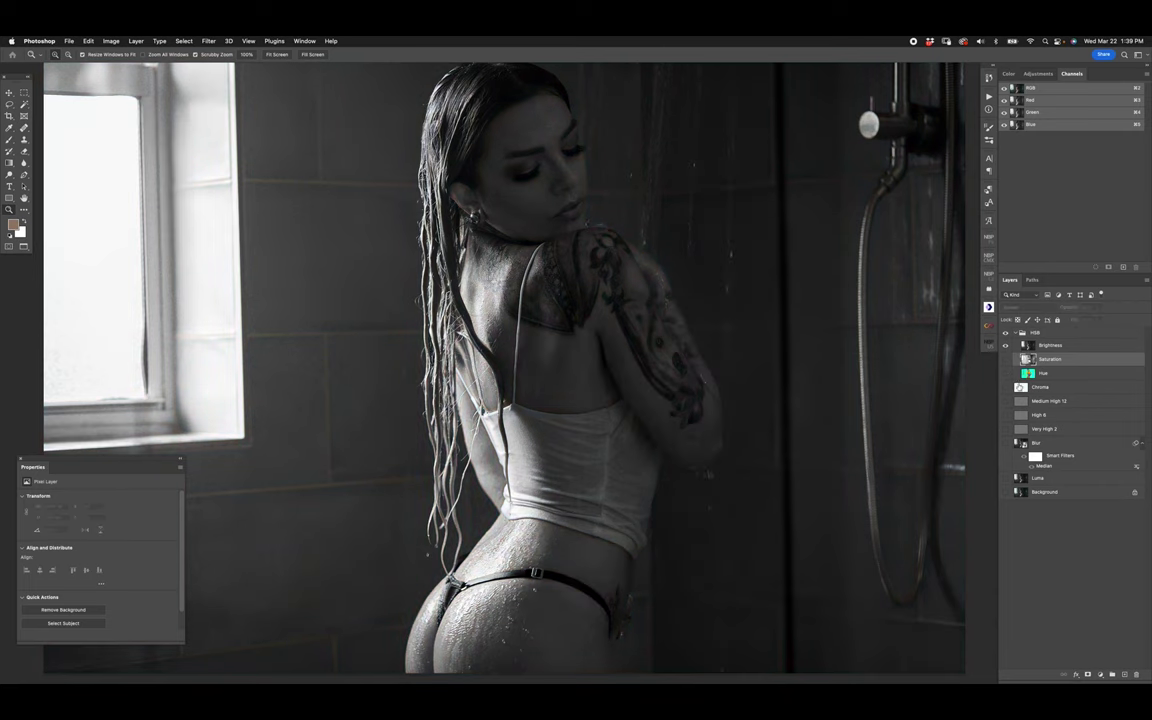
Show the Luma and Background layers beneath Brightness and set the Brightness layer's blend mode to Normal
left_click(1005, 346)
left_click(1005, 346)
left_click_drag(1005, 478, 1005, 492)
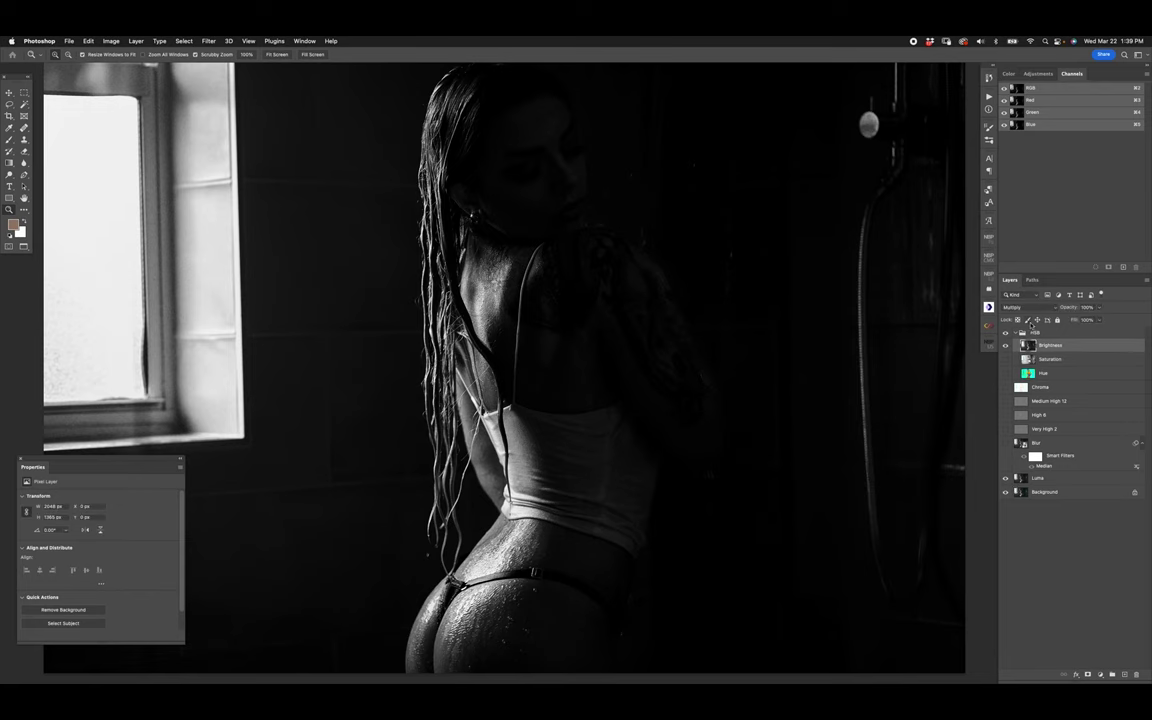
left_click(1025, 307)
left_click(1030, 277)
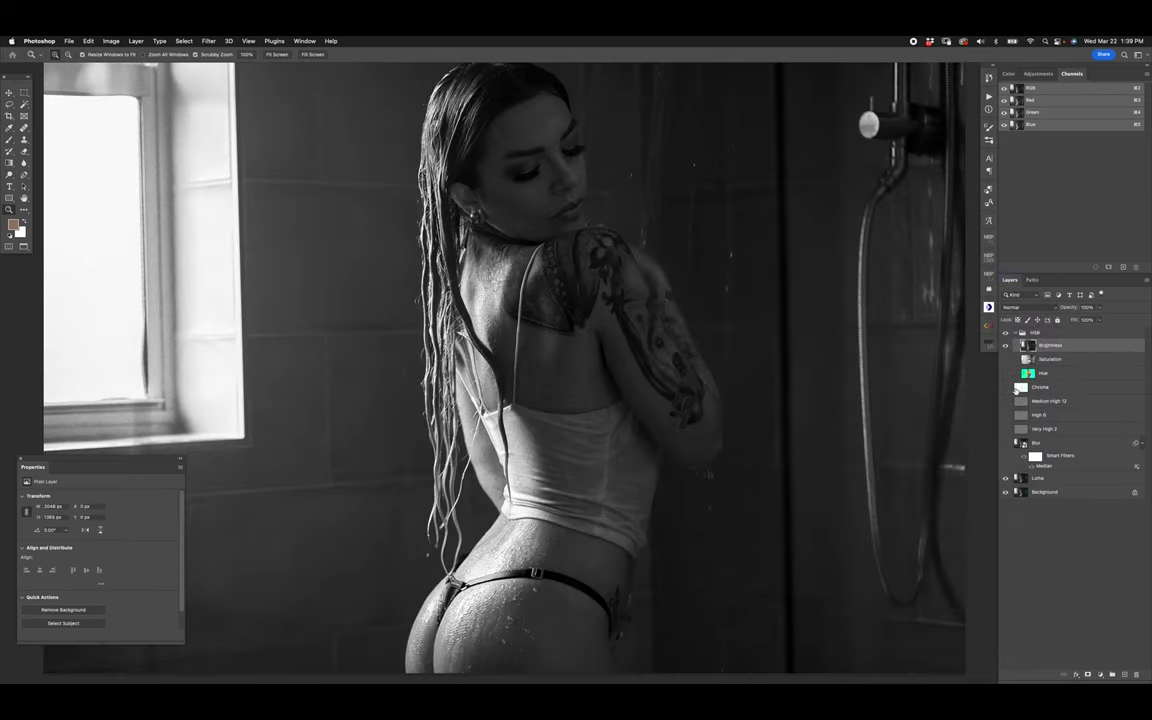
Compare the Brightness layer with the Luma layer by switching Brightness off and on
left_click(1005, 345)
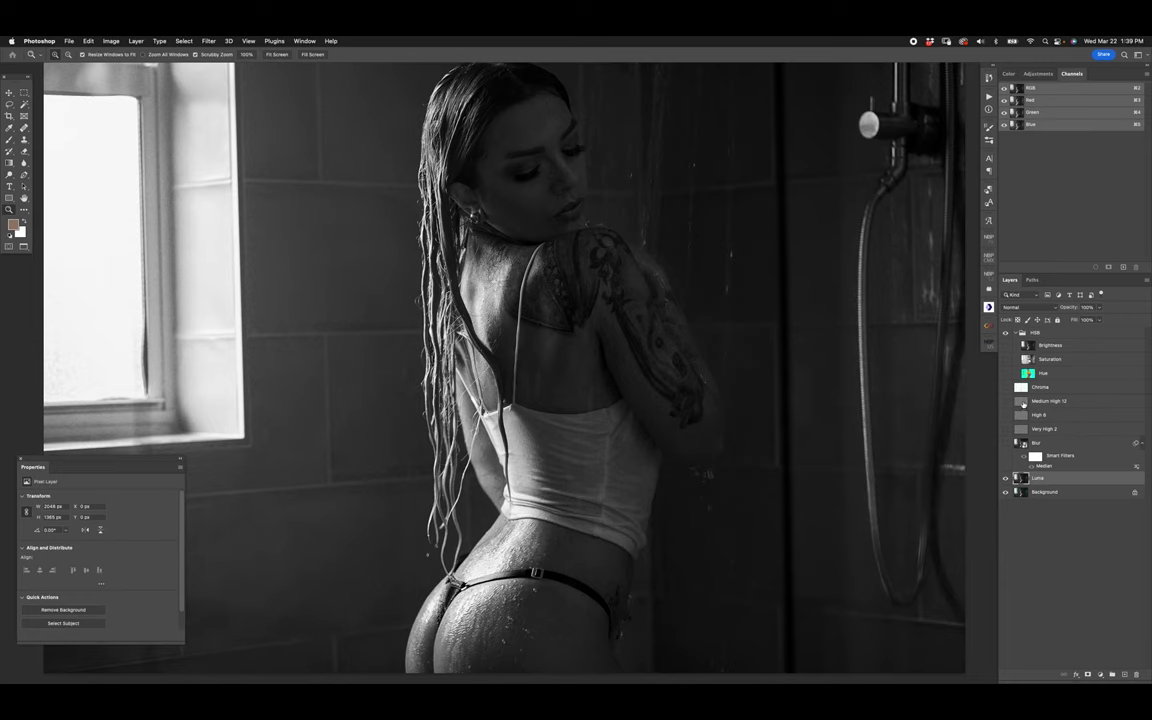
left_click(1006, 345)
left_click(1006, 345)
left_click(1006, 346)
left_click(1006, 346)
View the Background alone and compare it repeatedly with the Luma layer's black-and-white rendering
left_click(1006, 492, "alt")
left_click(1006, 491, "alt")
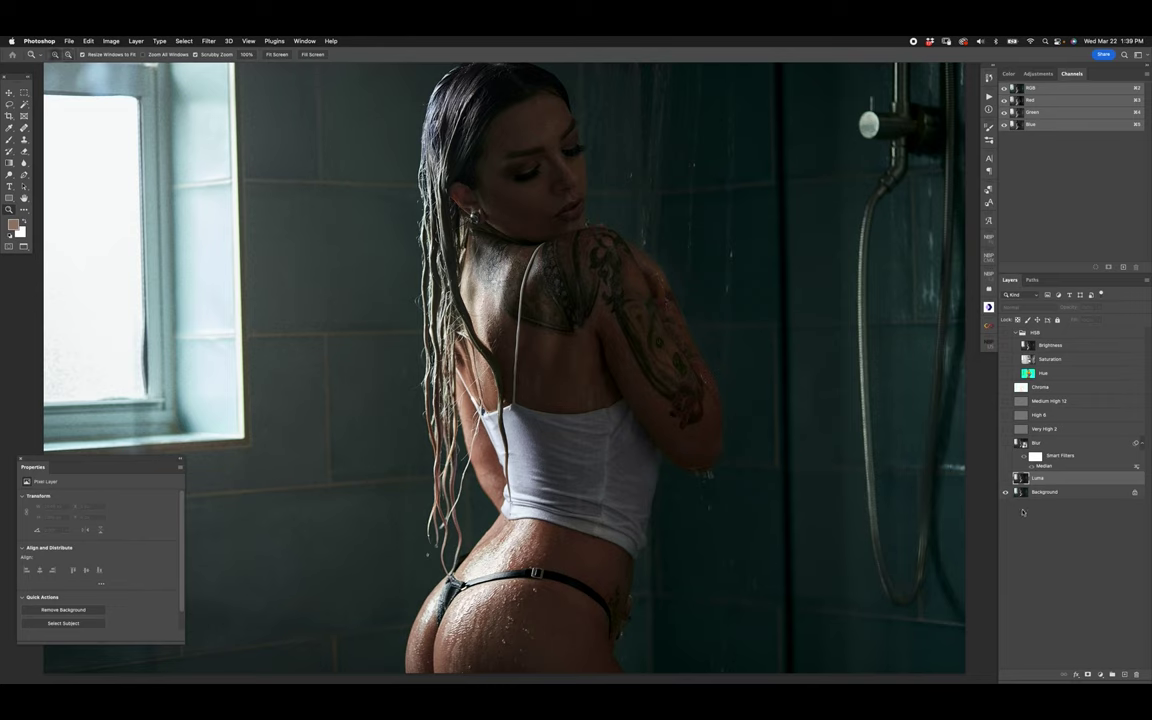
left_click(1006, 478)
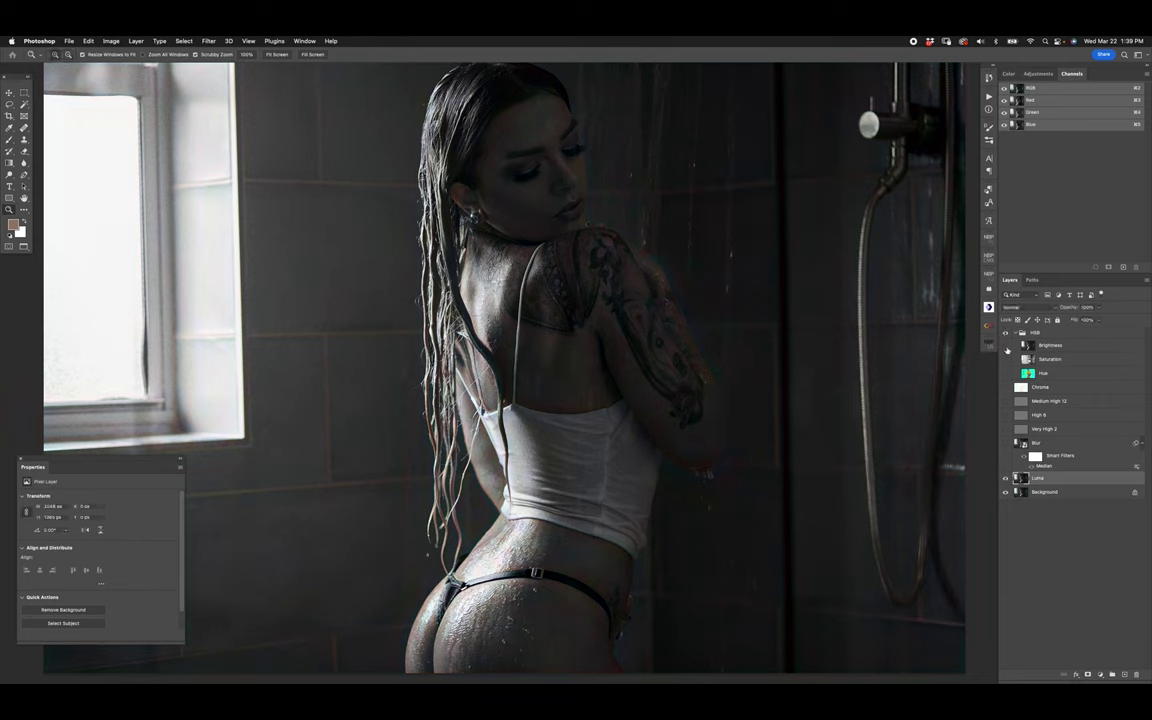
left_click(1006, 479)
left_click(1007, 479)
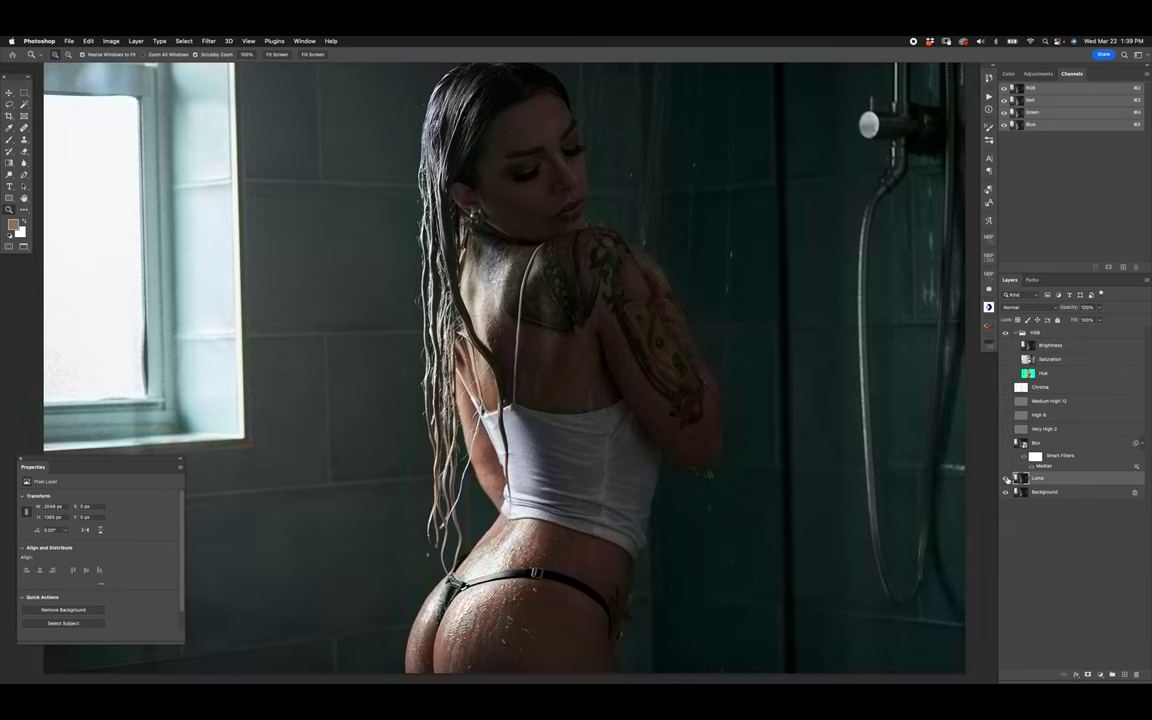
left_click(1007, 480)
left_click(1007, 480)
left_click(1007, 480)
left_click(1007, 480)
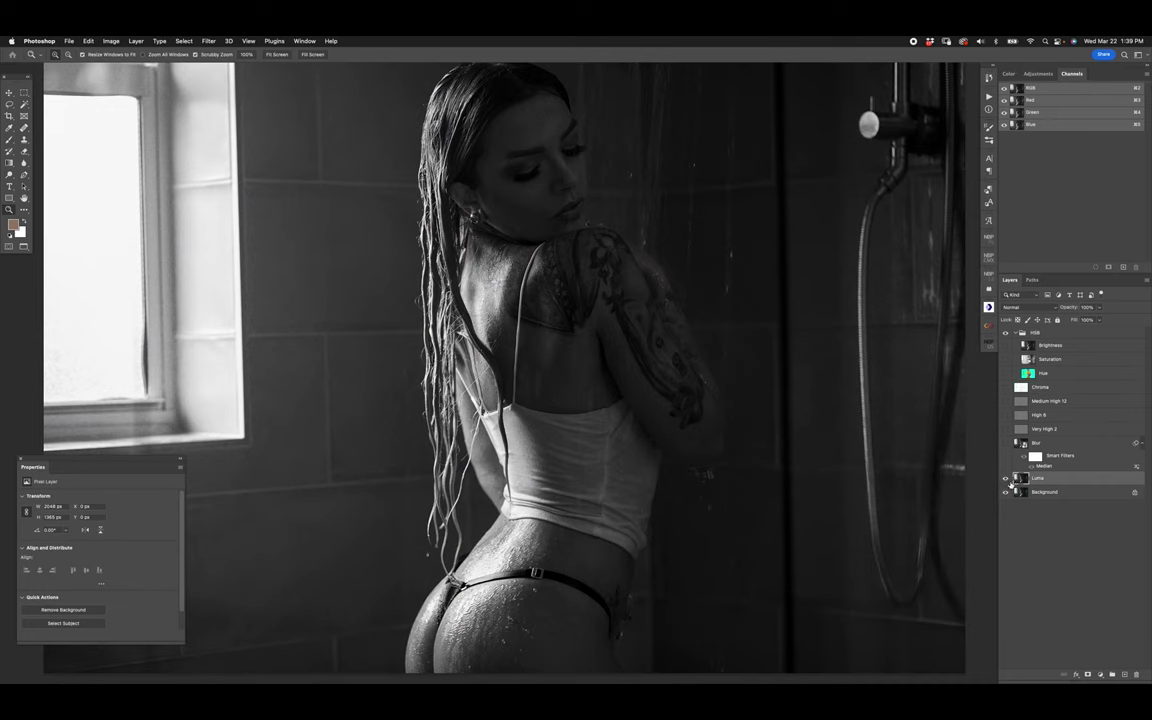
Compare Brightness with Luma once more, and show the Blur, Very High 2 and Chroma layers with Brightness hidden
left_click(1005, 345)
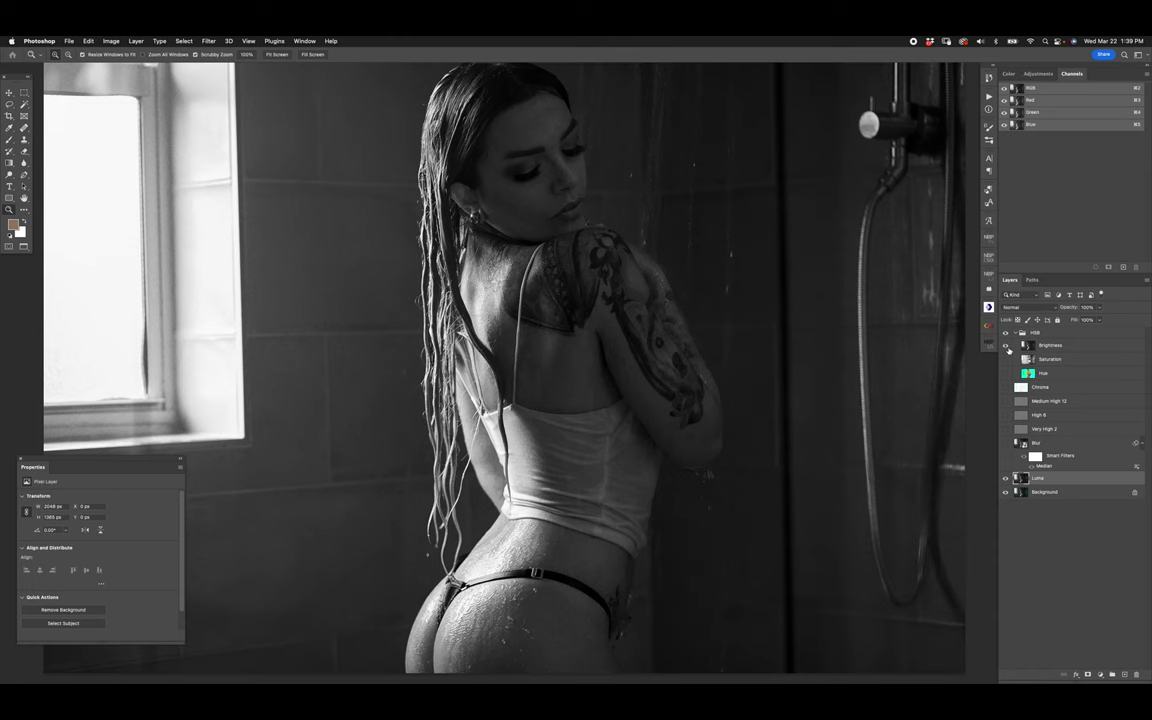
left_click(1005, 345)
left_click(1005, 428)
left_click(1005, 387)
left_click(1005, 387)
left_click(1005, 387)
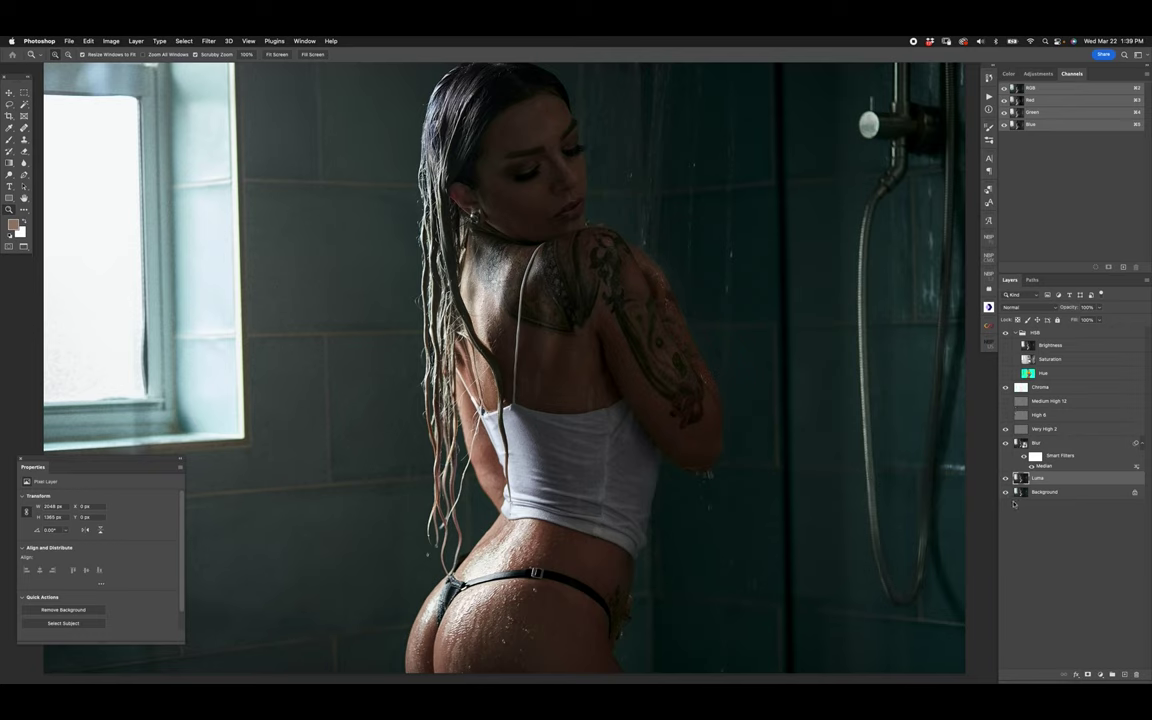